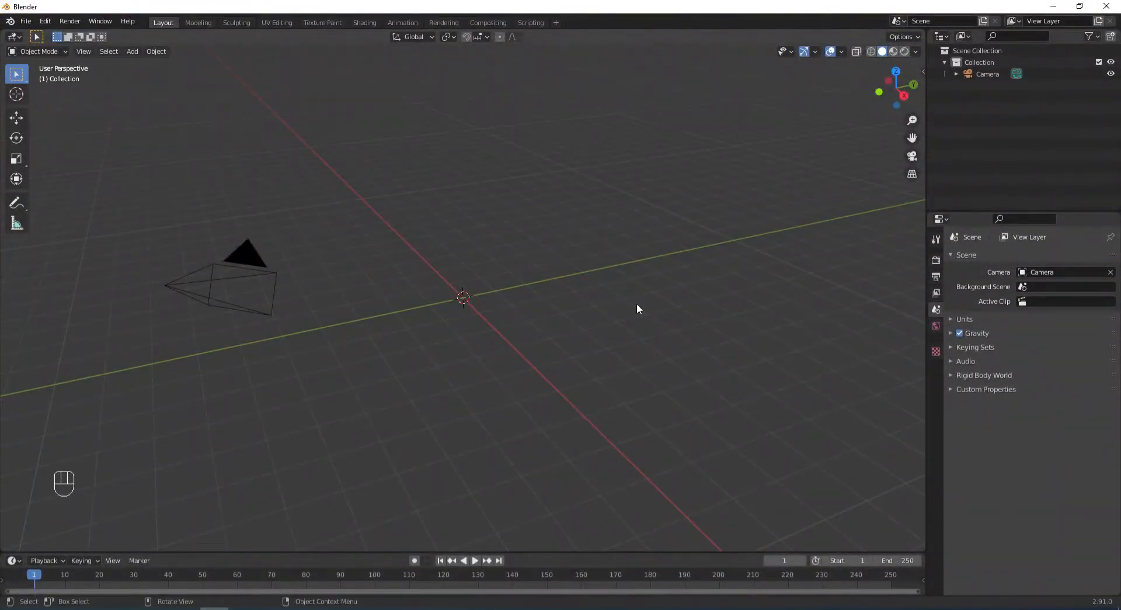
Import 1024px-Group_of_Galium_odoratum_in_forest_web.jpg from the Referensi folder as an image plane
key(shift+a)
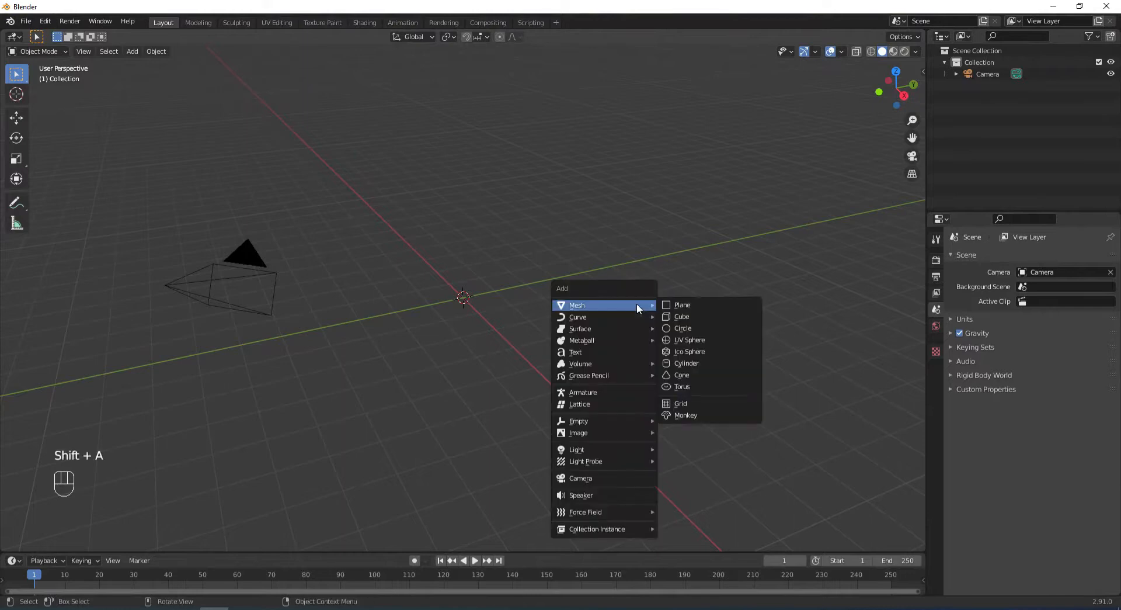
mouse_move(619, 436)
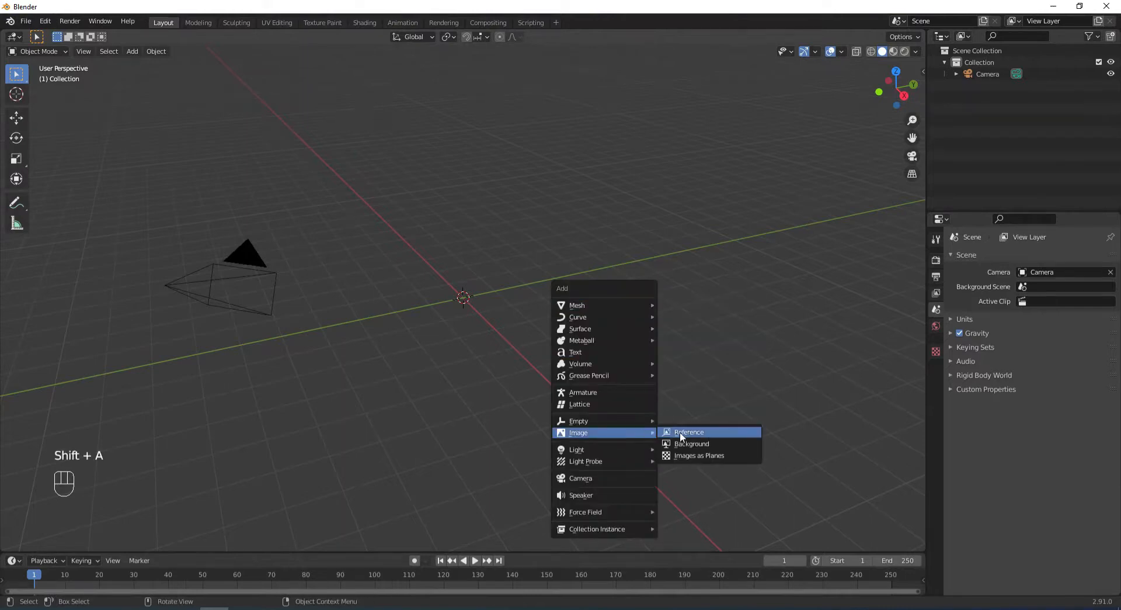
click(690, 456)
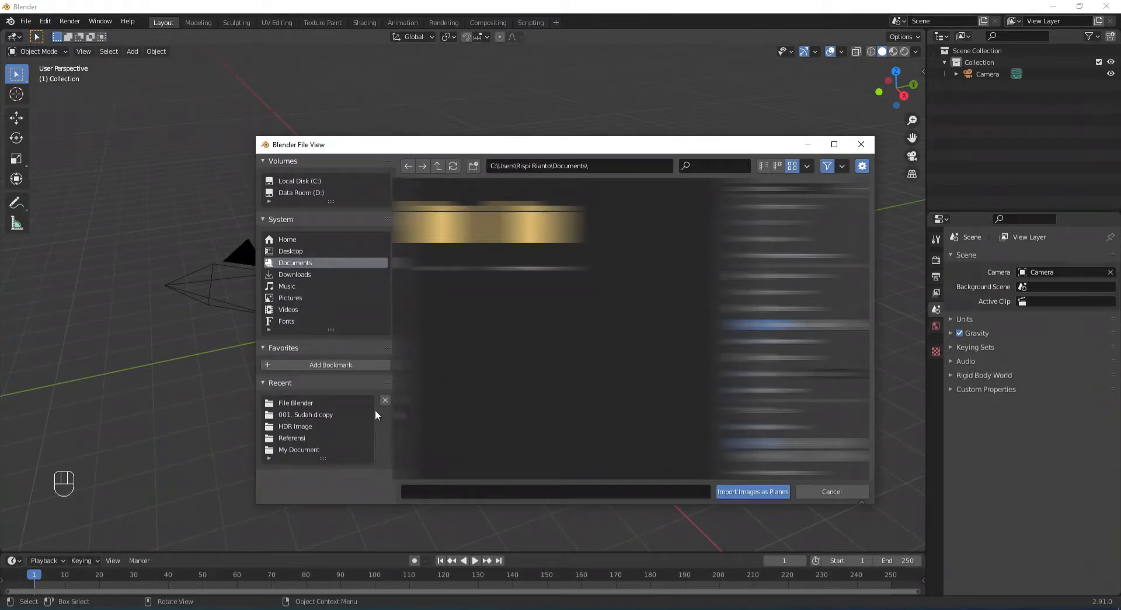
click(302, 436)
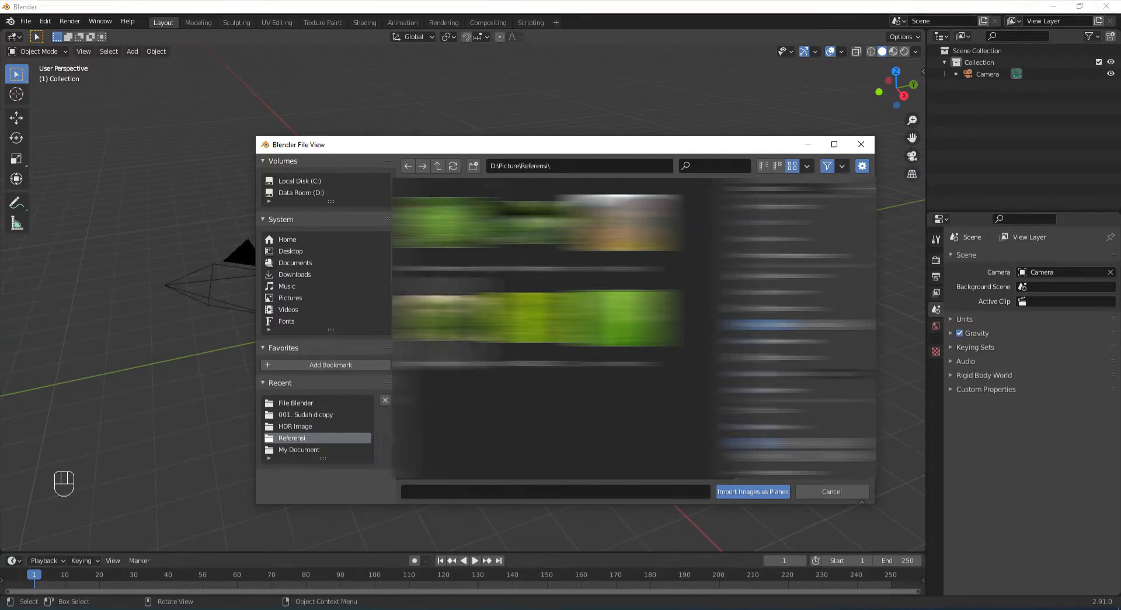
click(448, 228)
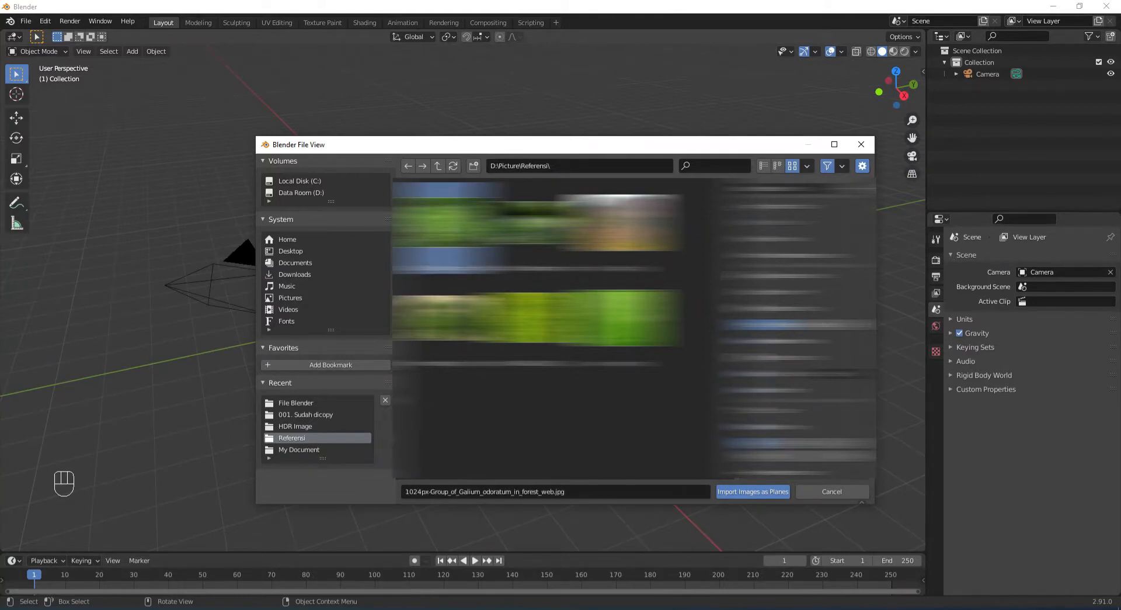
click(747, 491)
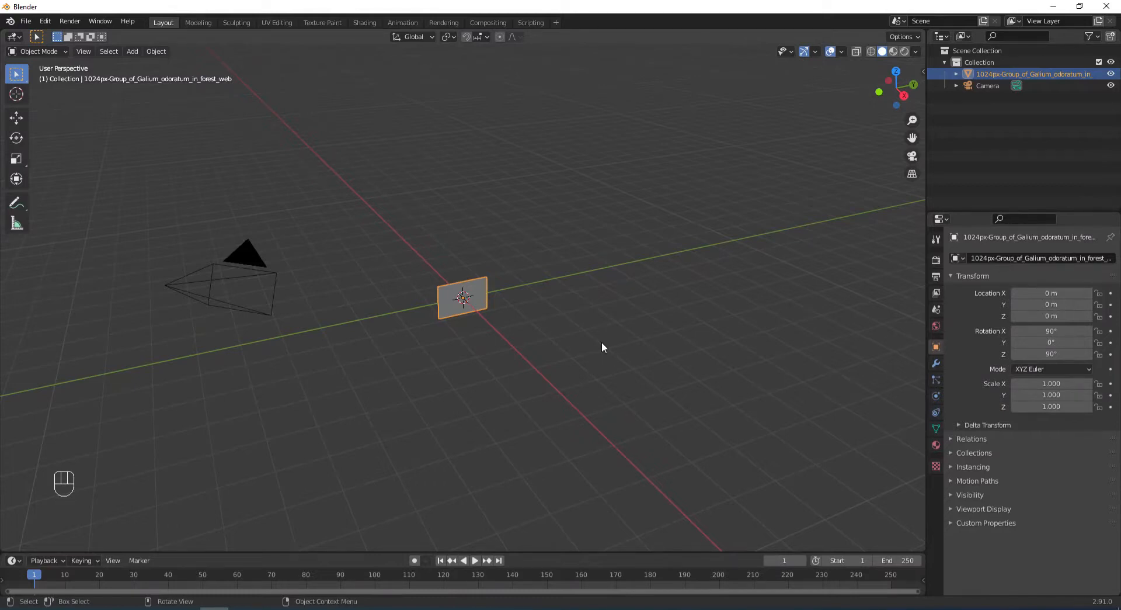
Search the add-on preferences for "image", check the Import Images as Planes add-on and the saving options, and close the preferences
click(45, 21)
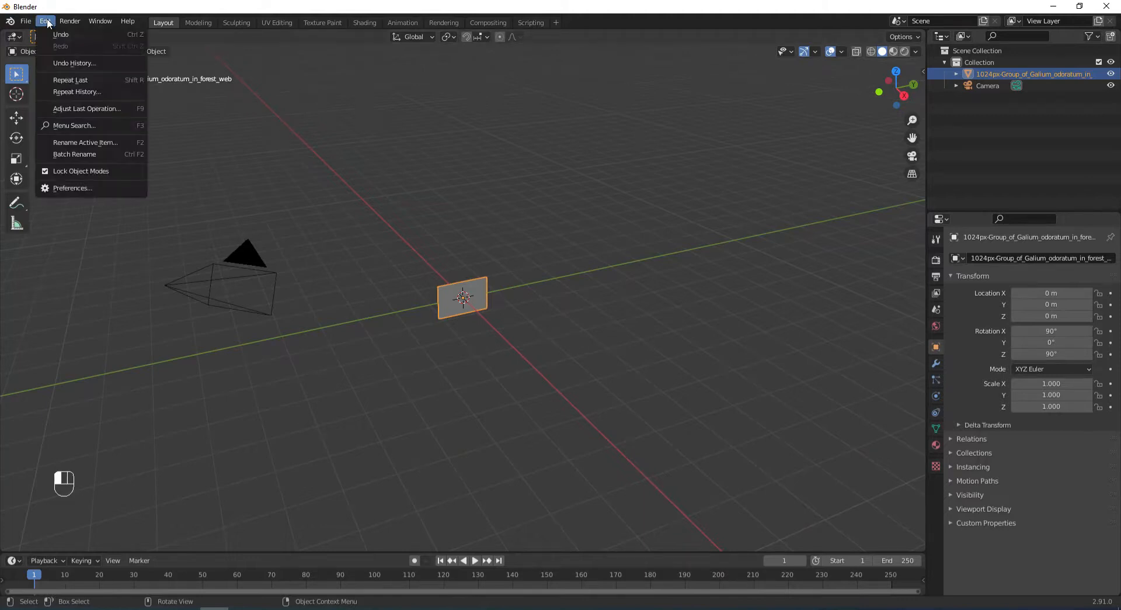
click(82, 188)
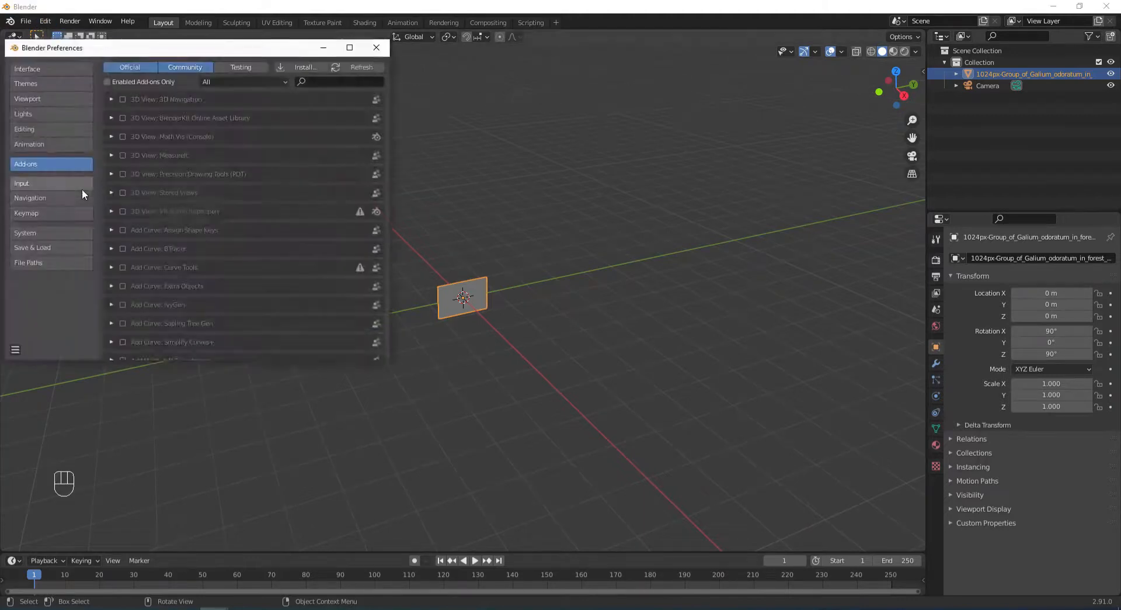
click(331, 83)
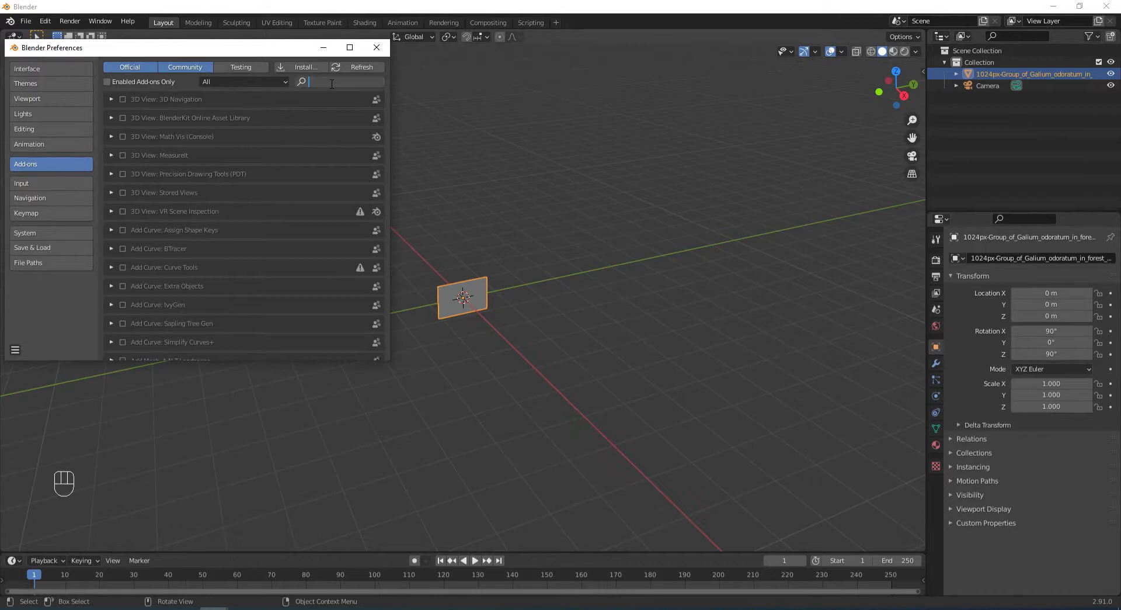
text(image)
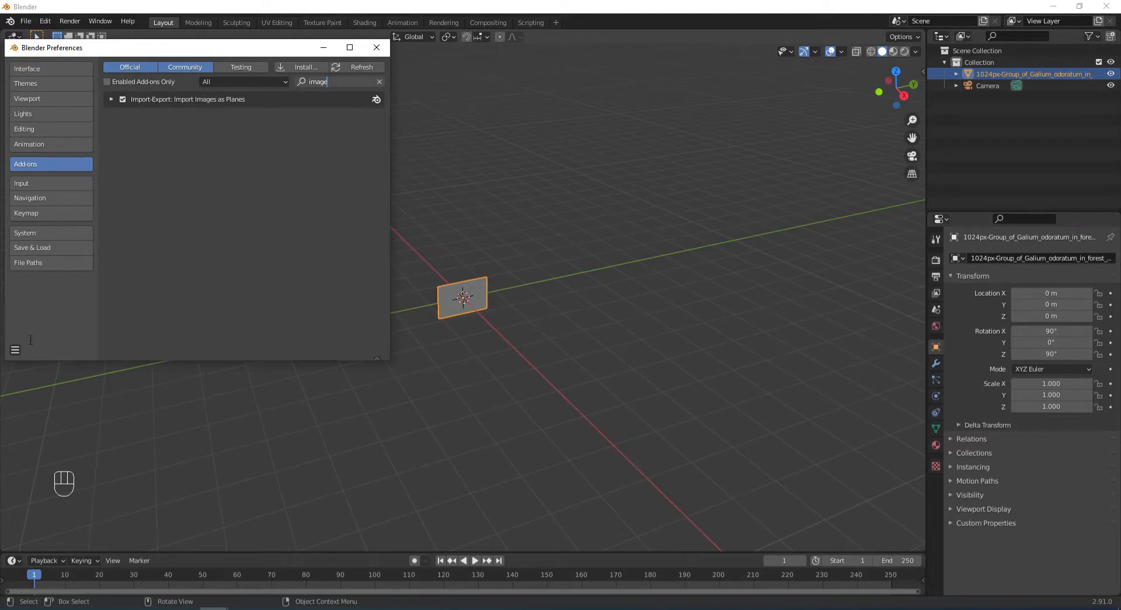
click(15, 350)
click(16, 349)
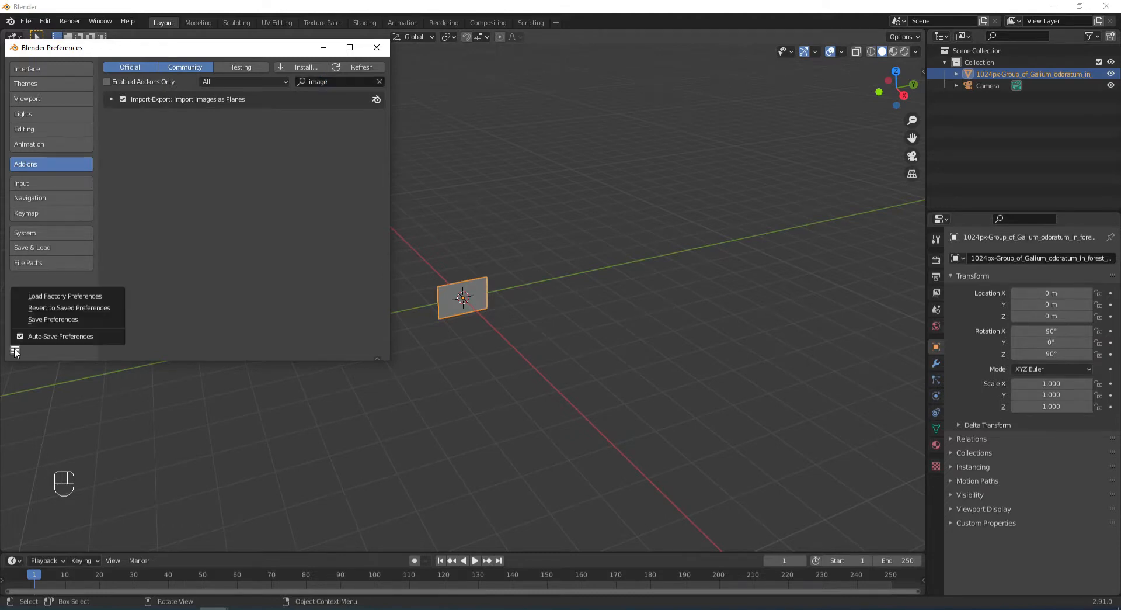
click(377, 49)
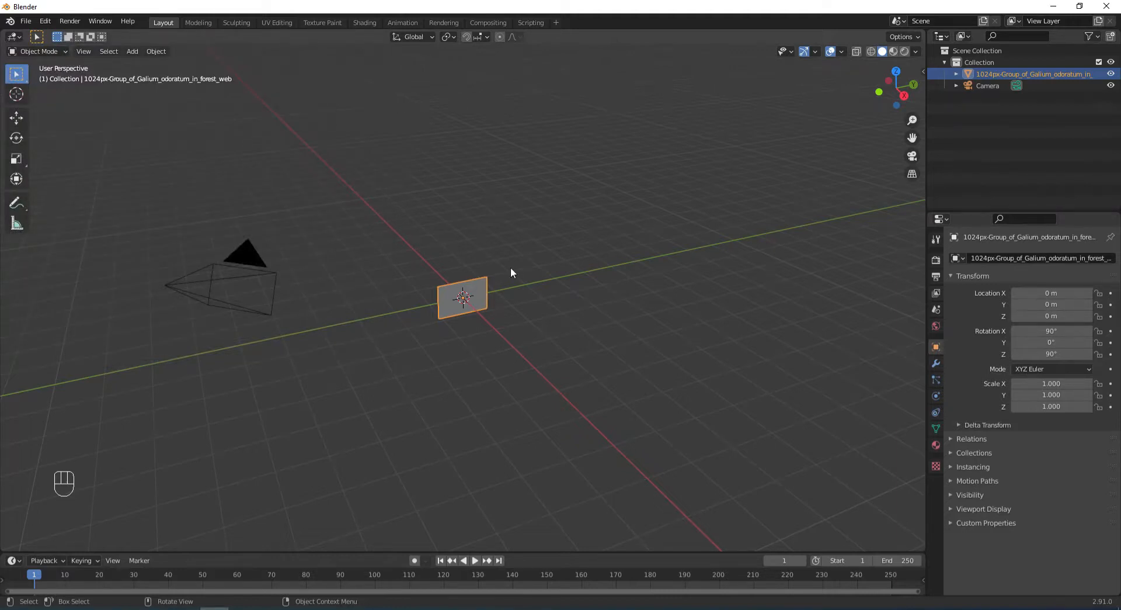
Display the image plane with its texture using Material Preview shading
scroll(510, 269, up, 2)
scroll(511, 270, down, 1)
scroll(510, 270, up, 3)
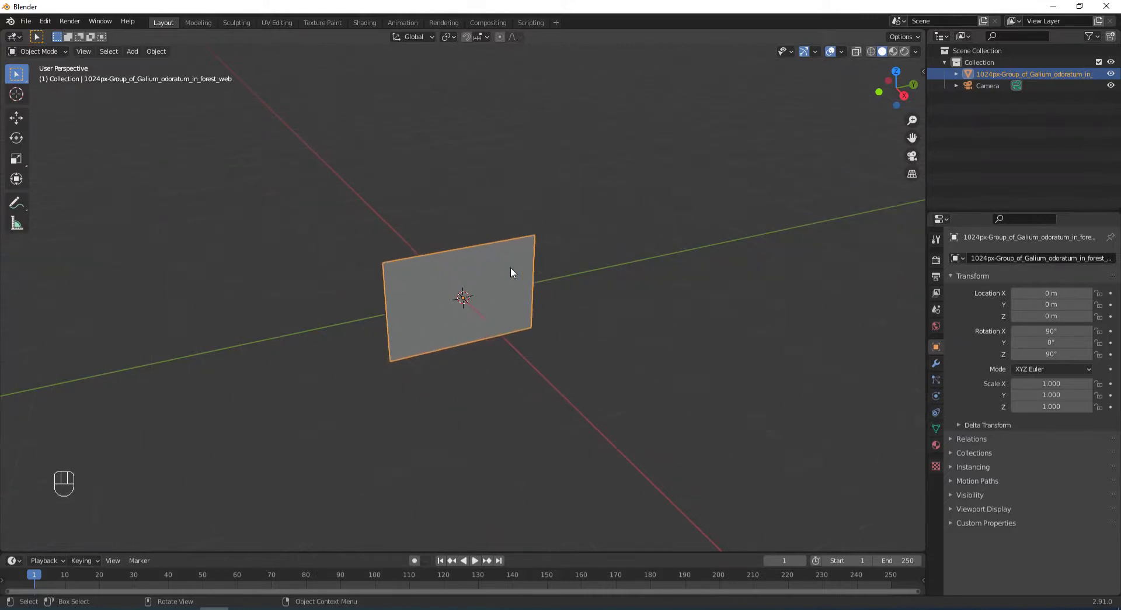
scroll(511, 272, up, 1)
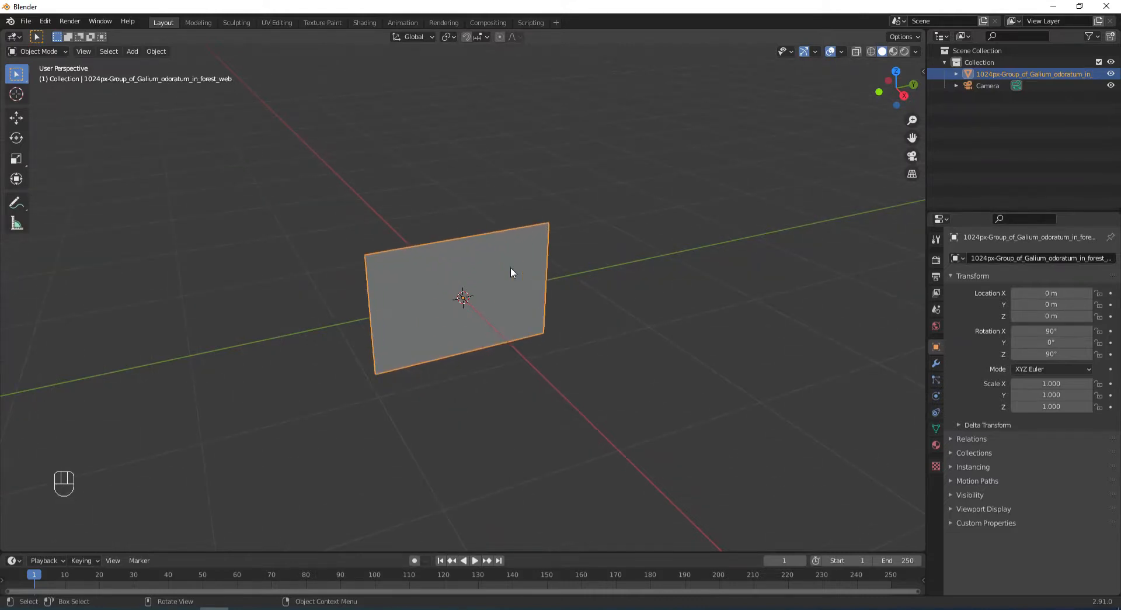
click(893, 51)
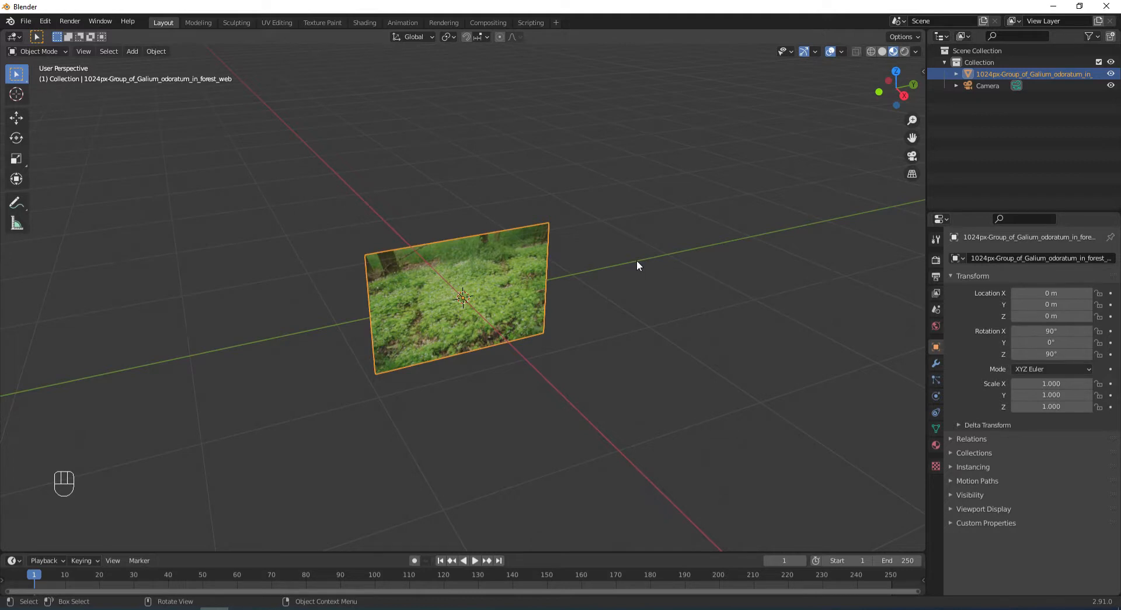
Rotate the image plane -90° about the global Y axis so it lies flat, image facing up
text(ry)
text(90)
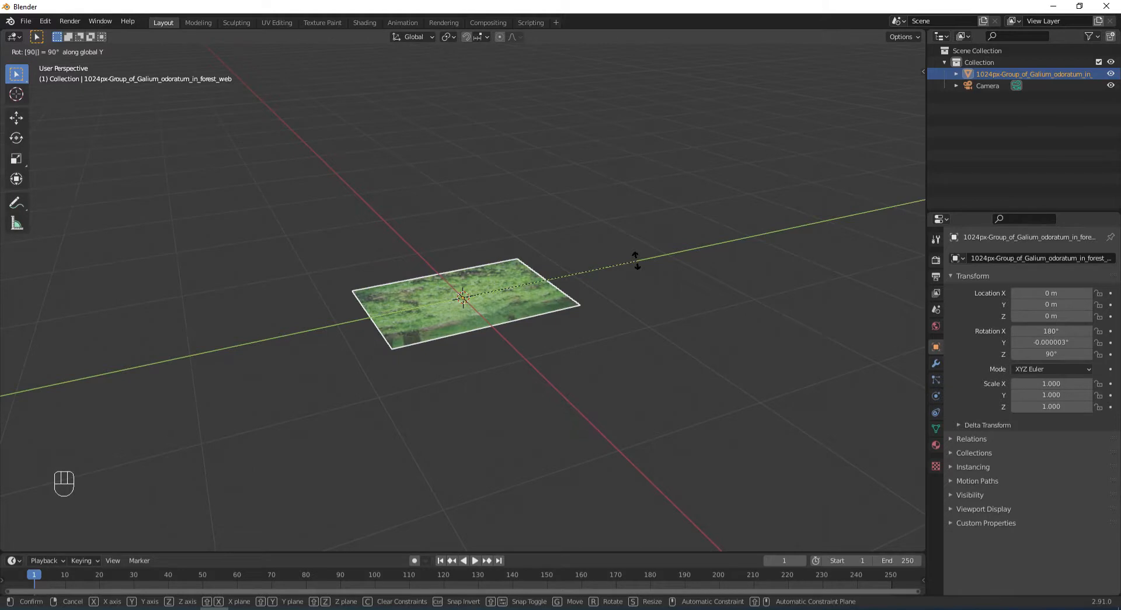
key(minus)
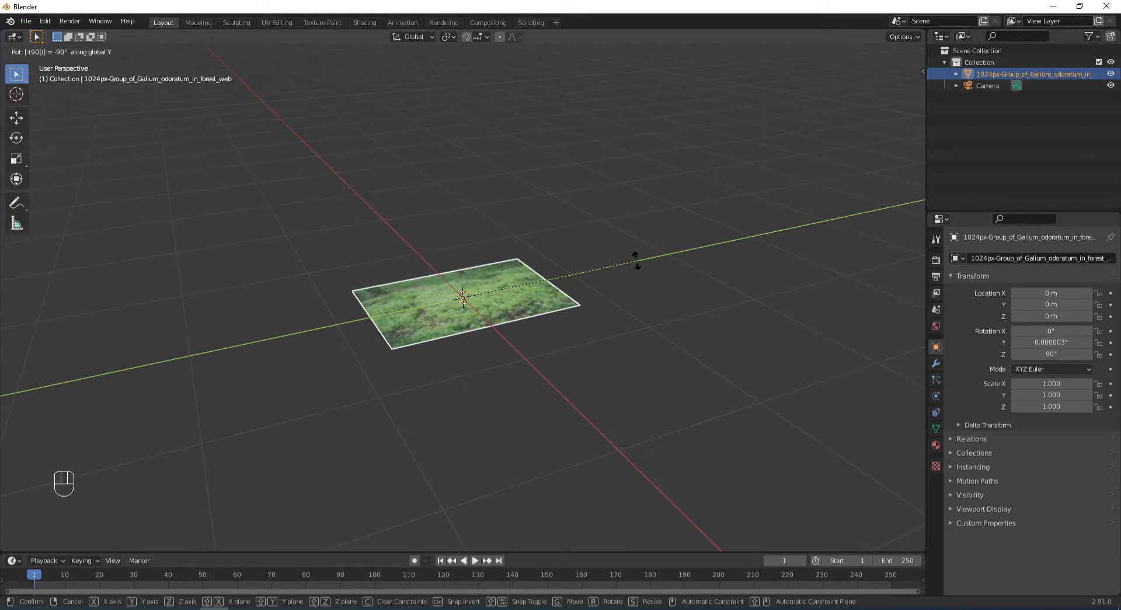
key(Return)
Set the image plane material's Specular to 0.070 and its Roughness to 0.930
scroll(649, 264, up, 5)
mouse_move(667, 260)
middle_down()
mouse_move(685, 230)
mouse_move(676, 254)
middle_up()
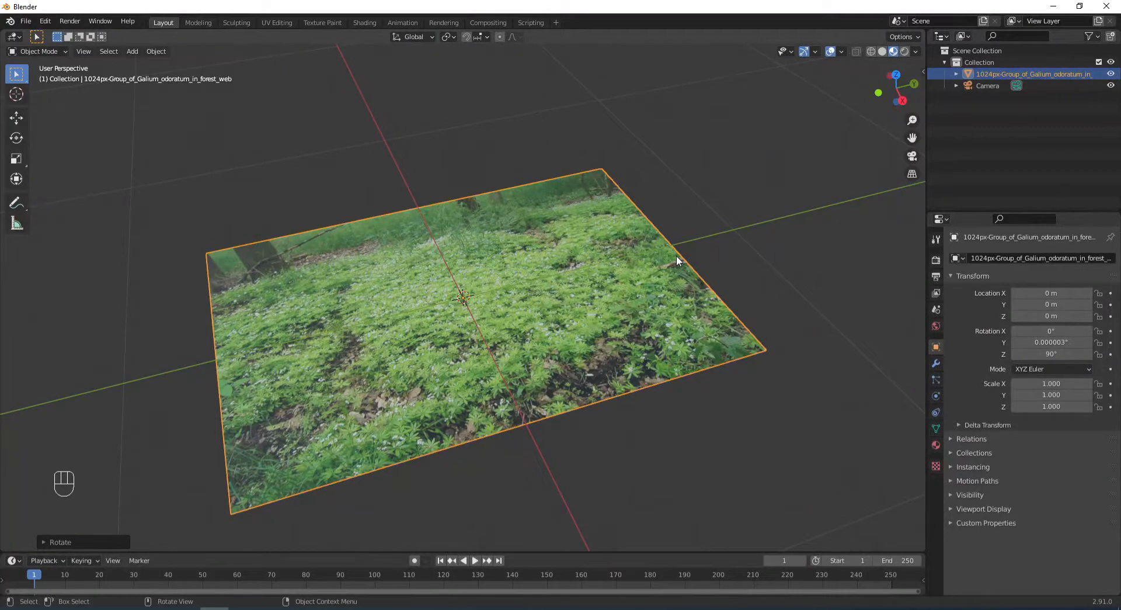
click(936, 445)
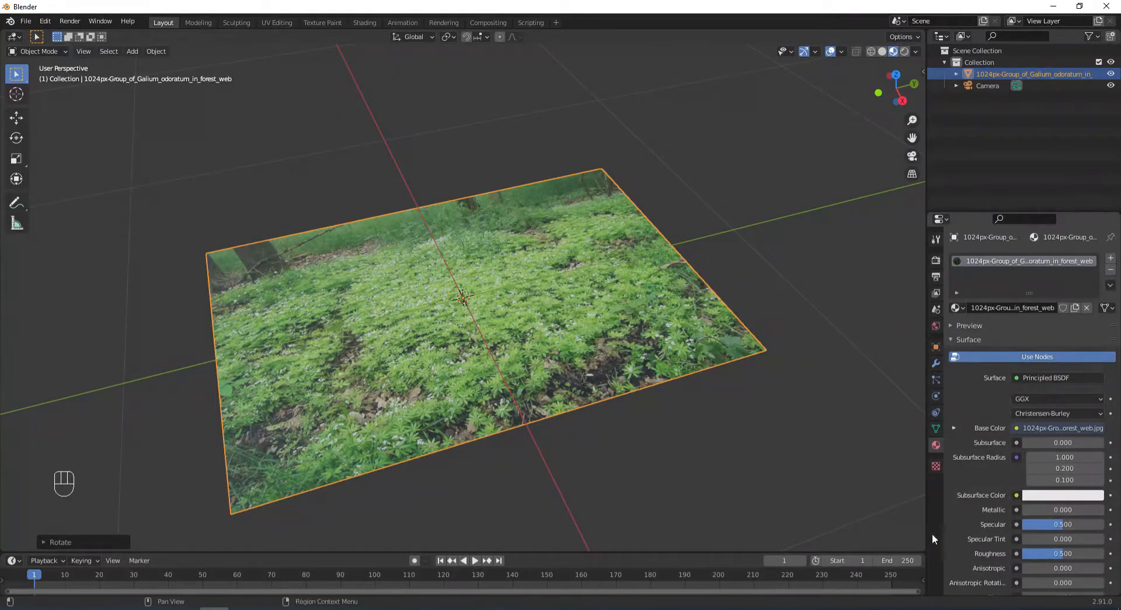
click(1048, 522)
text(0.070)
key(Return)
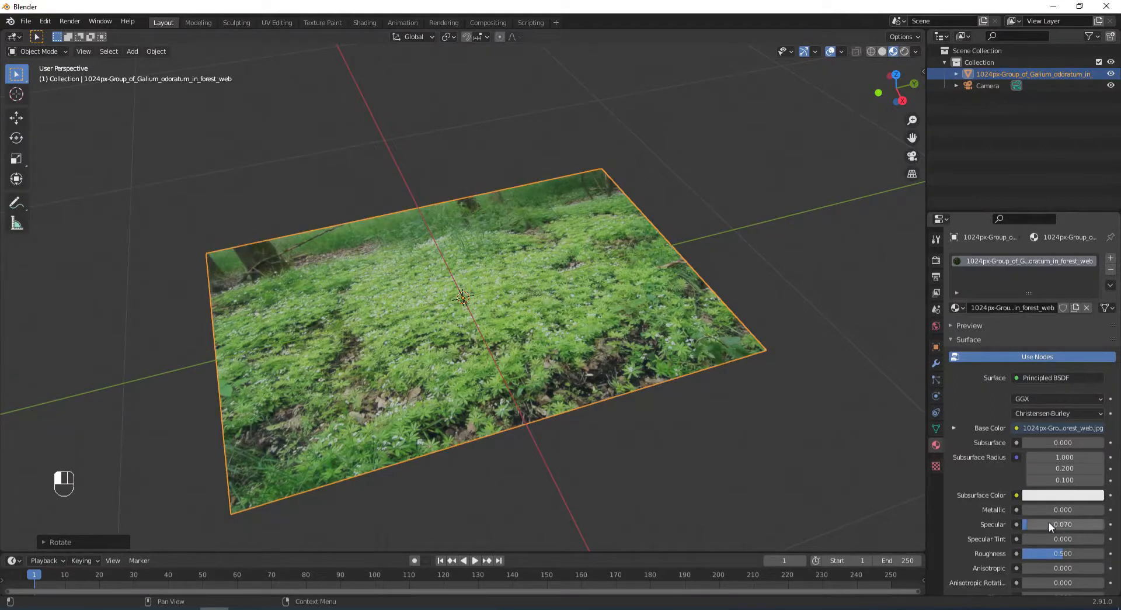
click(1055, 552)
text(0)
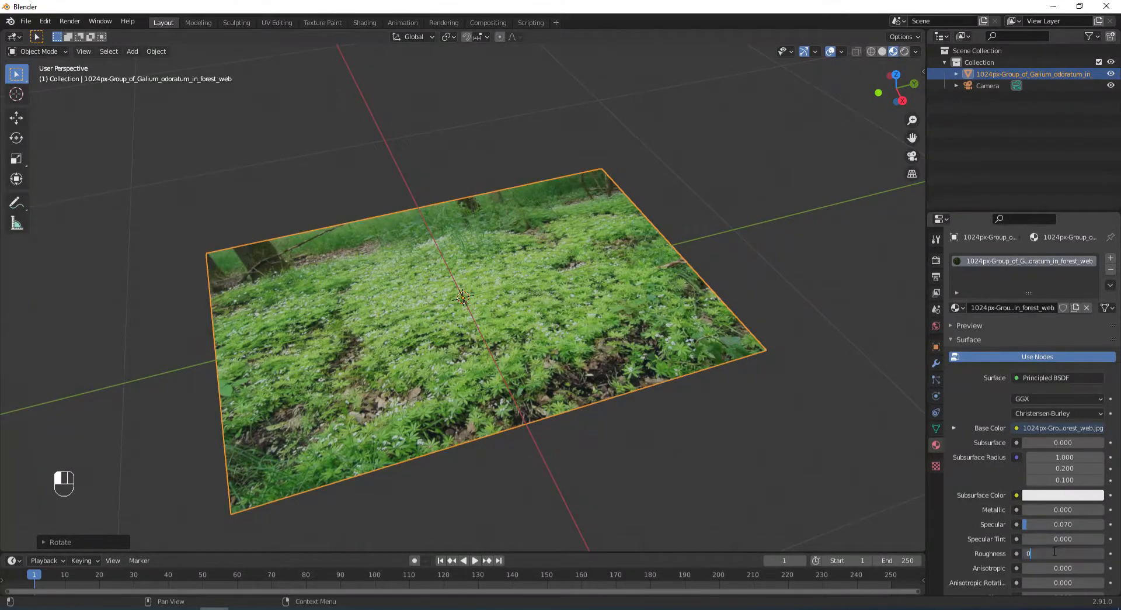
text(.930)
key(Return)
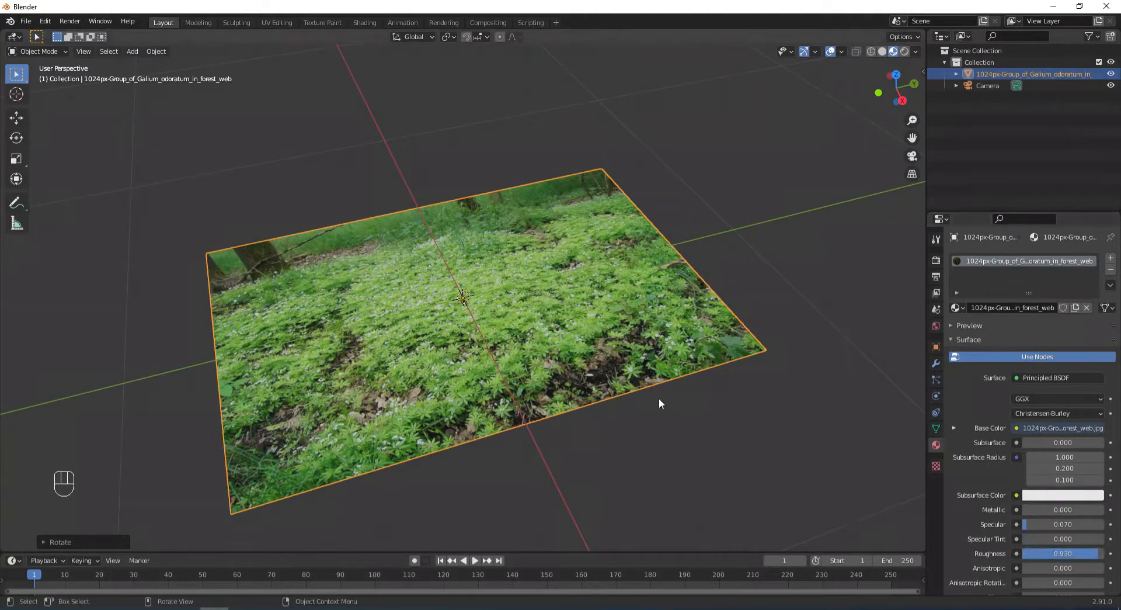
Switch to the Shading workspace and show the World nodes in the shader editor
click(367, 20)
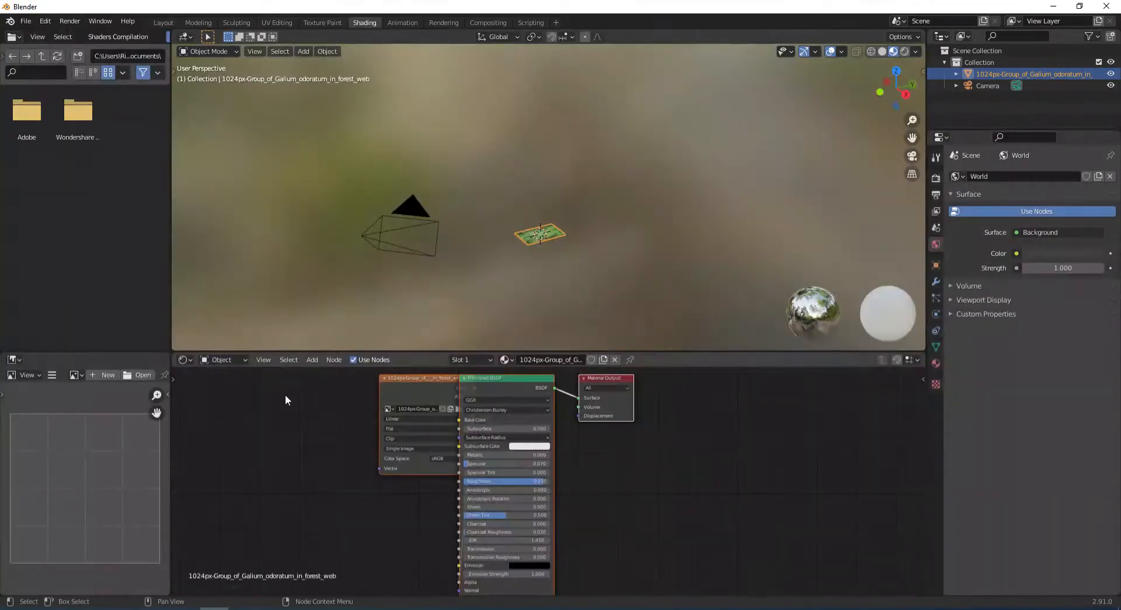
click(237, 360)
click(222, 386)
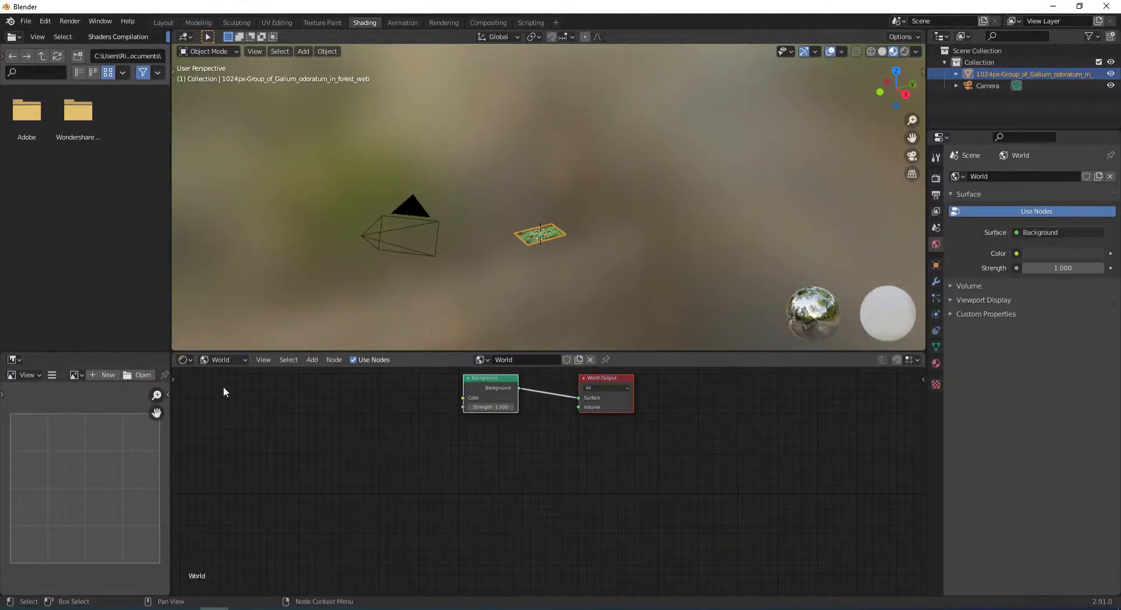
middle_drag(504, 472, 517, 488)
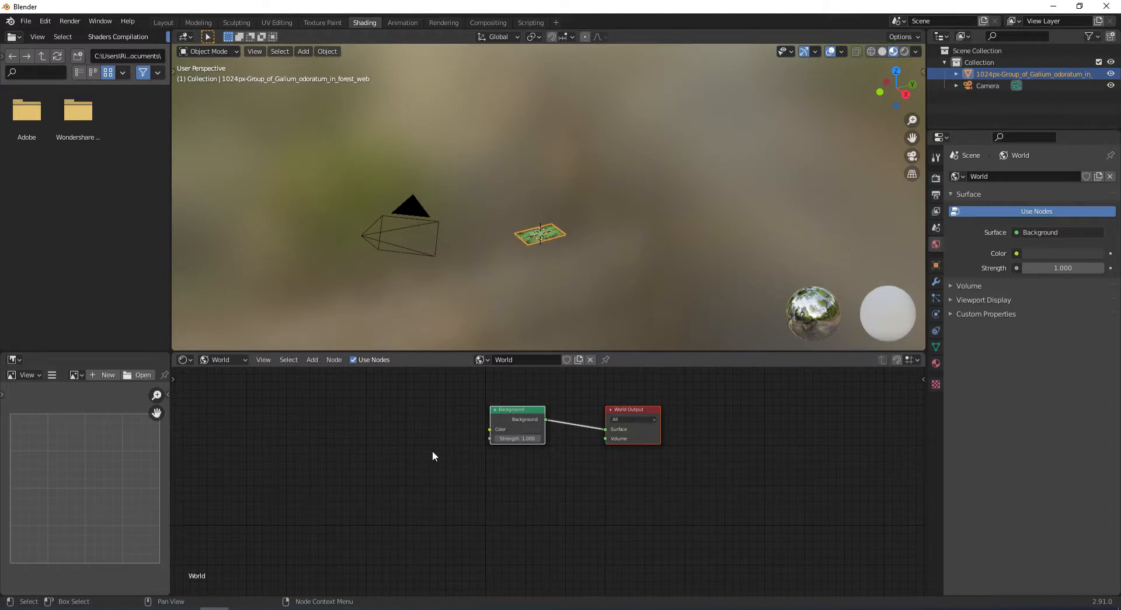
Add an Environment Texture node beside the Background node and connect its Color output to the Background's Color input
key(shift+a)
click(399, 426)
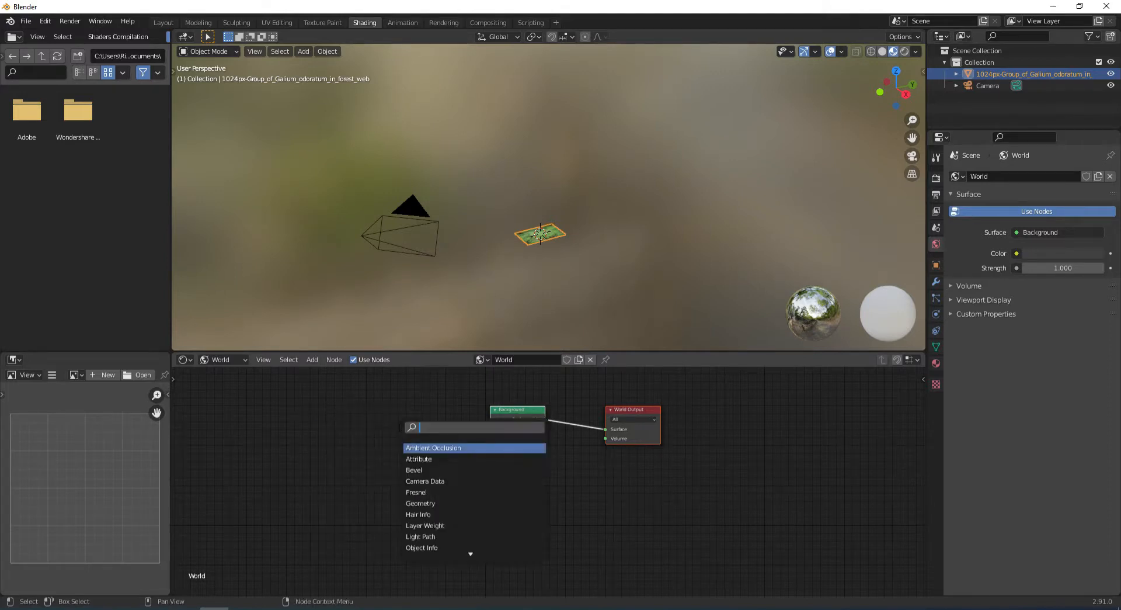
text(envi)
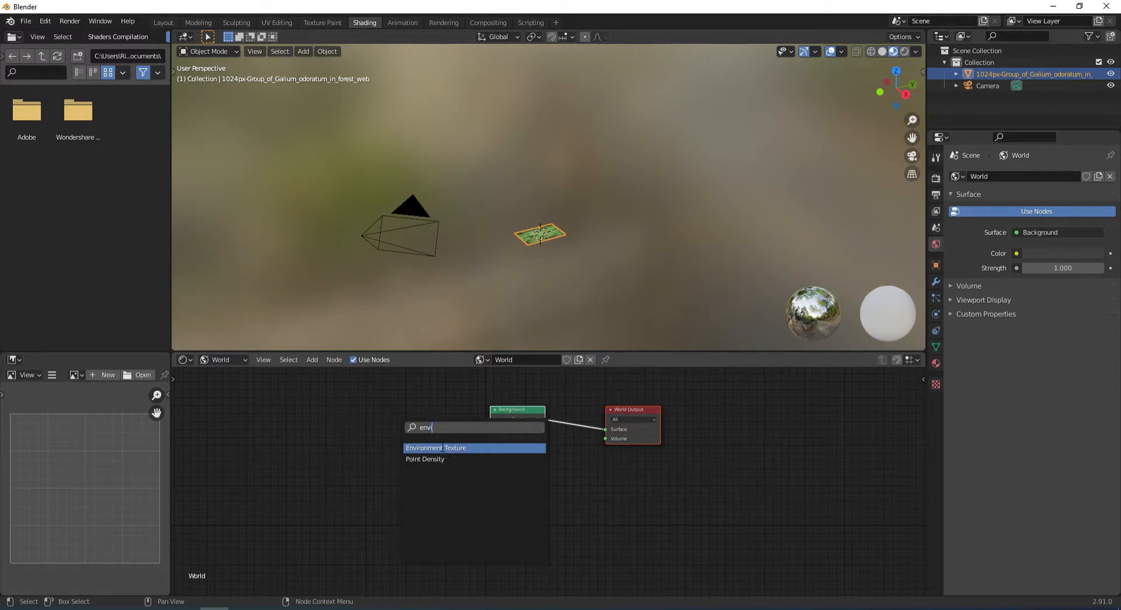
click(442, 447)
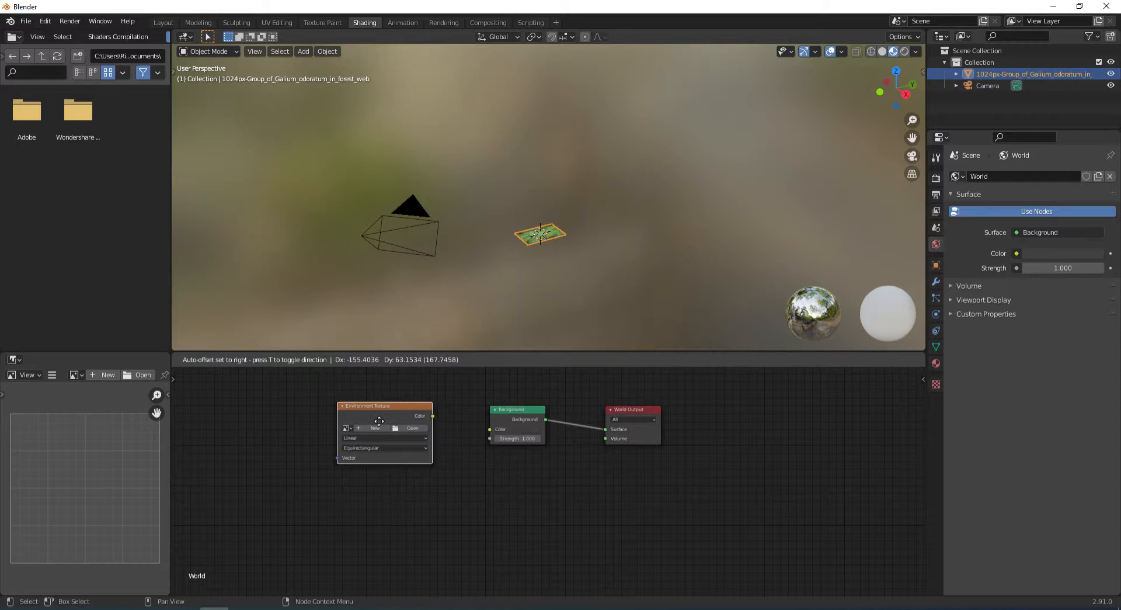
click(380, 421)
drag(433, 416, 489, 433)
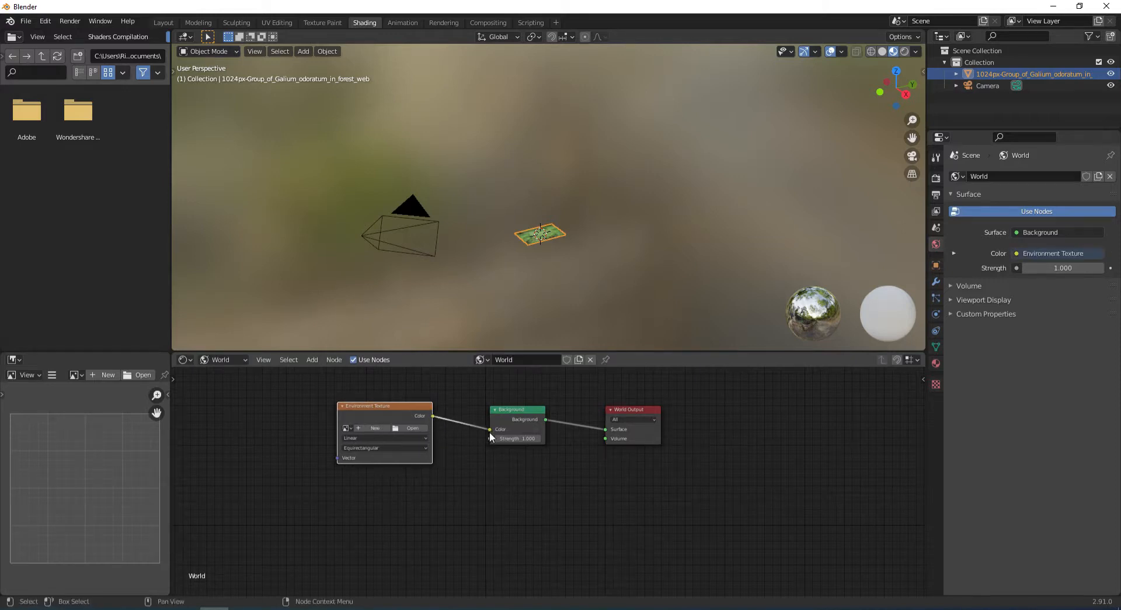
Load bismarckturm_4k.exr from the HDR Image folder into the Environment Texture node
click(409, 428)
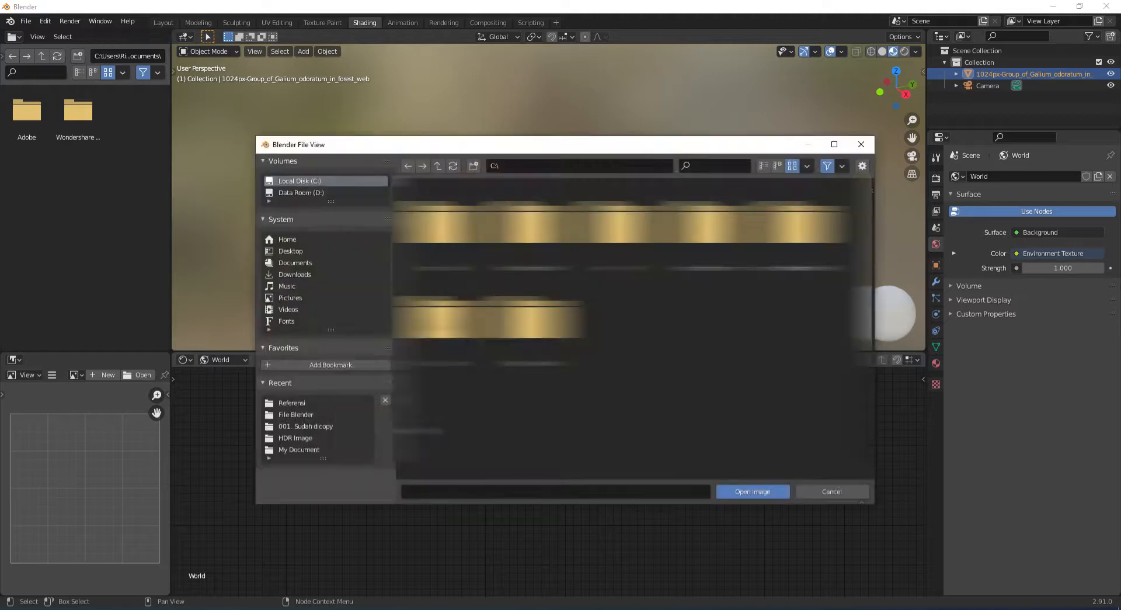
click(301, 438)
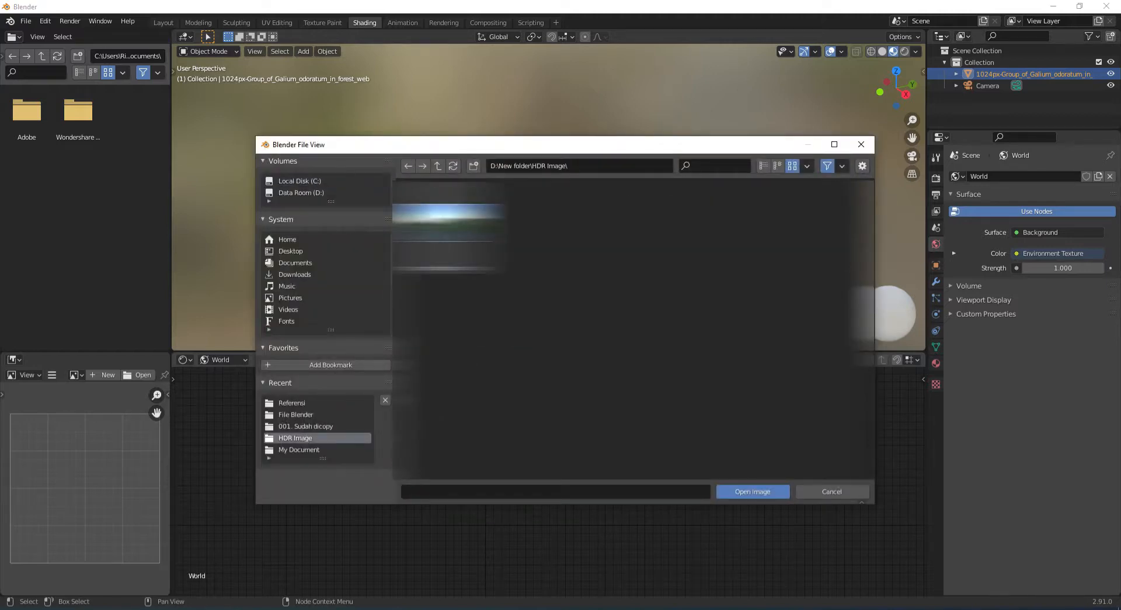
double_click(442, 226)
Add a Hue/Saturation node on the link between the Environment Texture and Background nodes, making room for it
drag(507, 409, 540, 414)
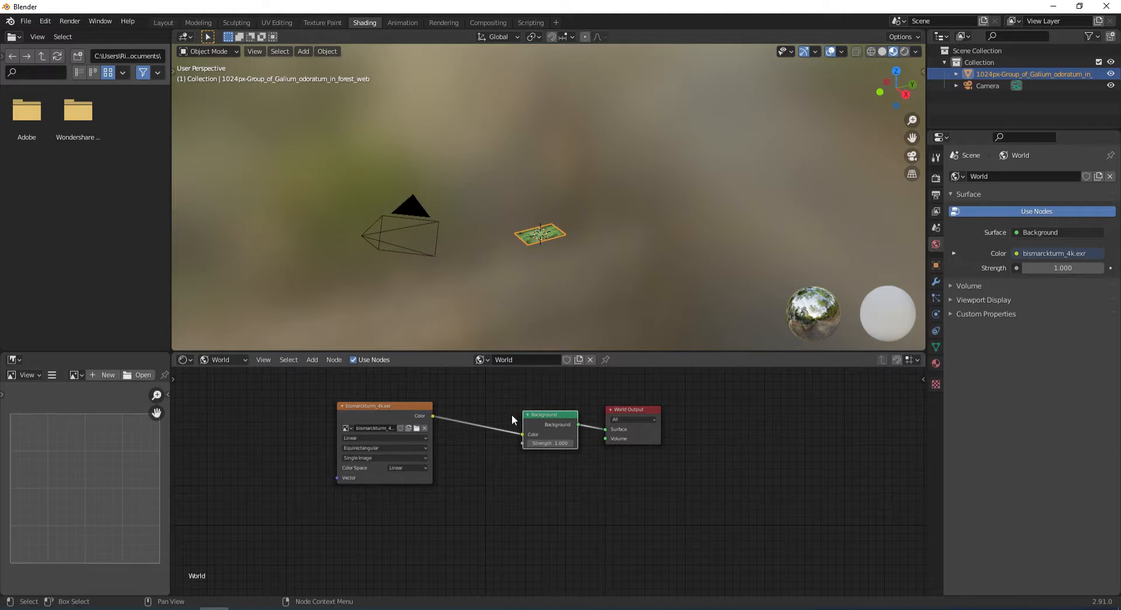
key(shift+a)
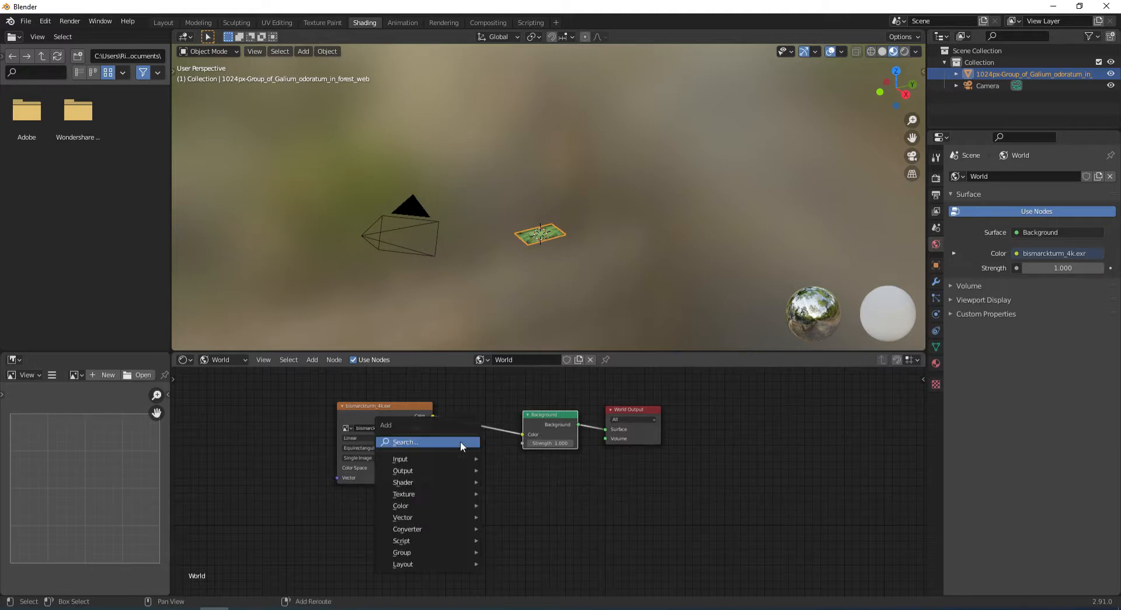
text(hue)
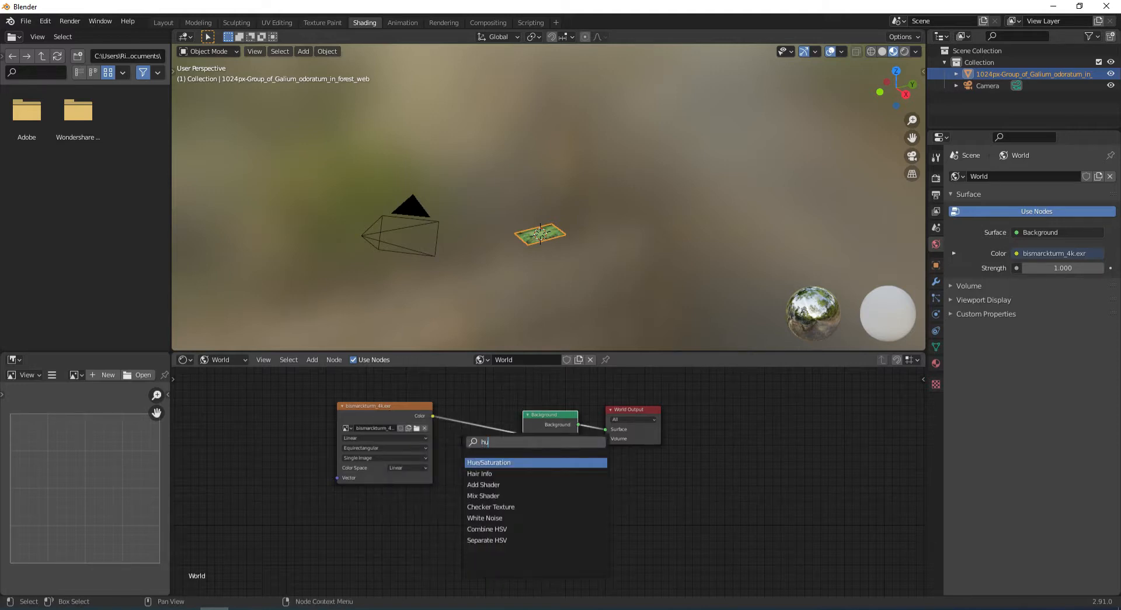
click(495, 462)
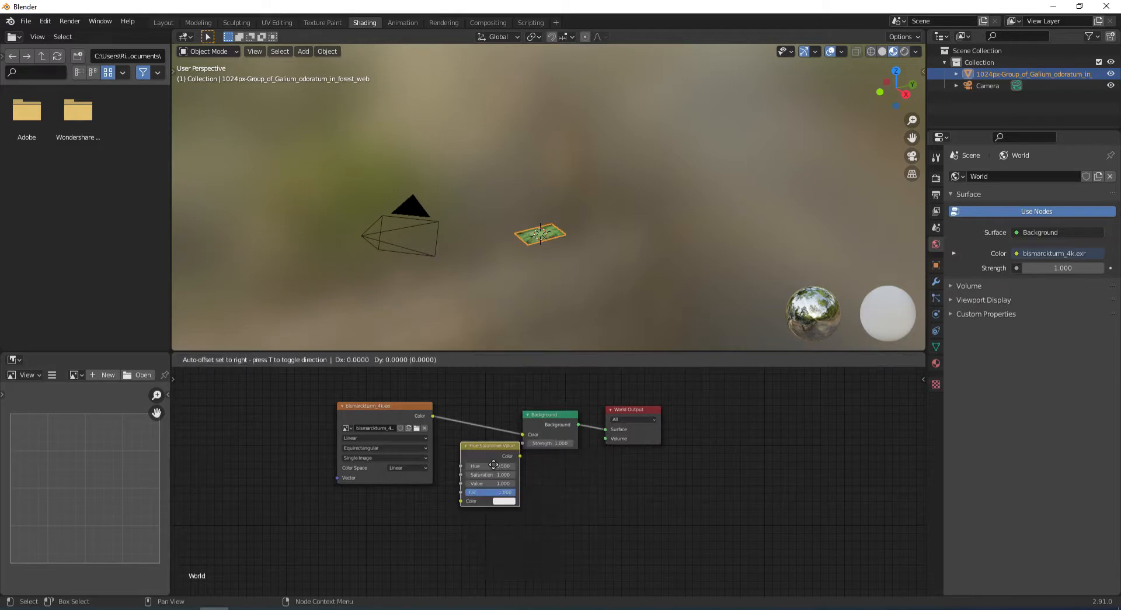
click(498, 428)
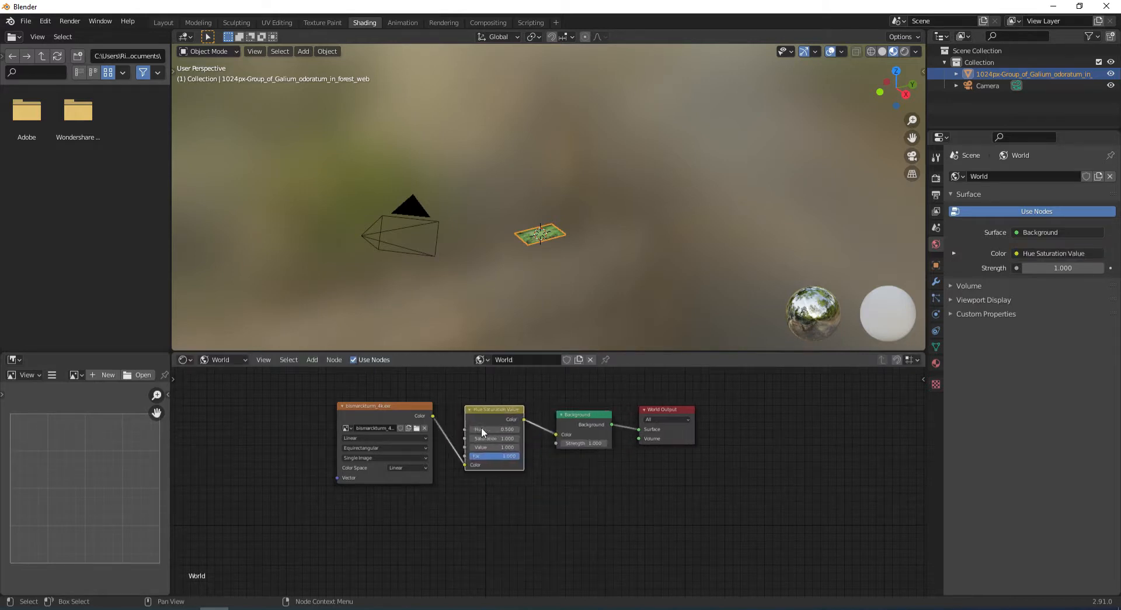
Set the Saturation of the Hue Saturation Value node to 1.1
click(500, 439)
click(500, 438)
text(1.1)
key(Return)
Return to the Layout workspace and subdivide the image plane's mesh with 30 cuts
click(163, 22)
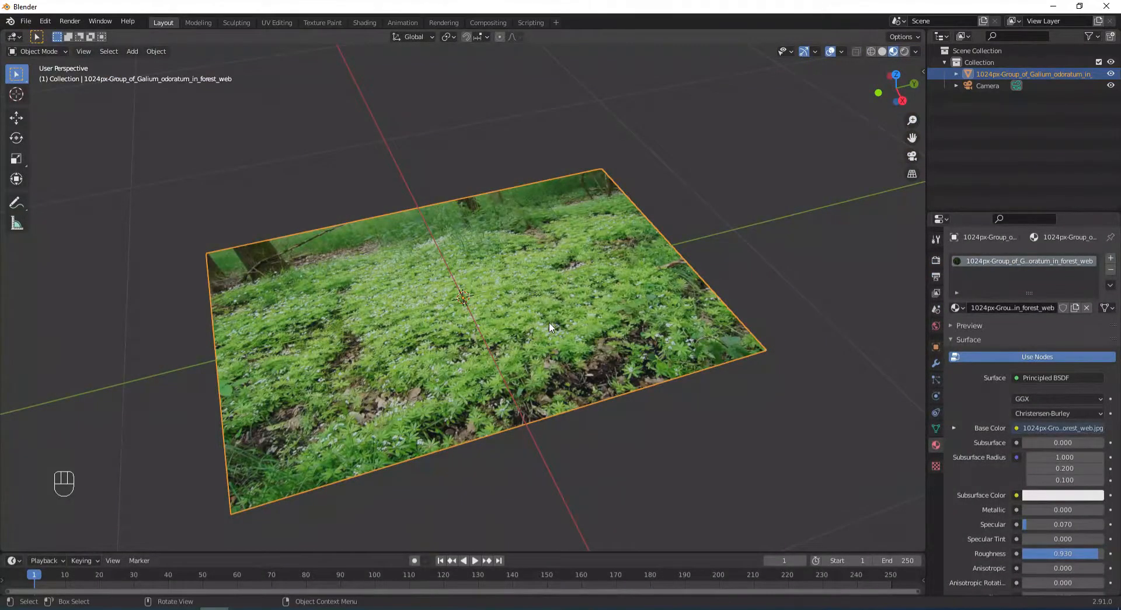
key(Tab)
right_click(492, 245)
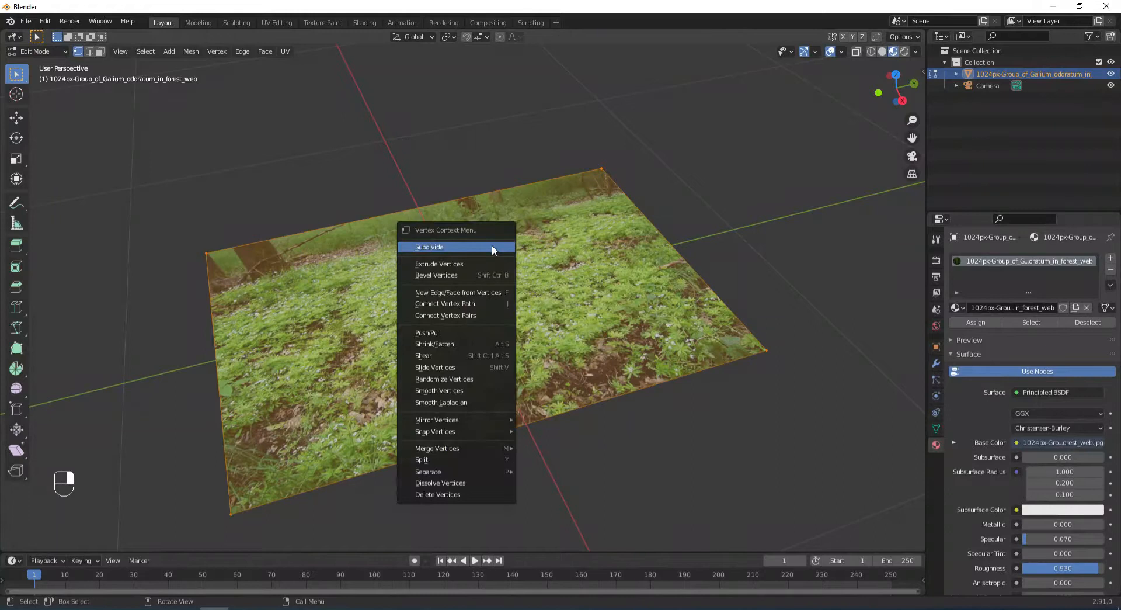
click(465, 247)
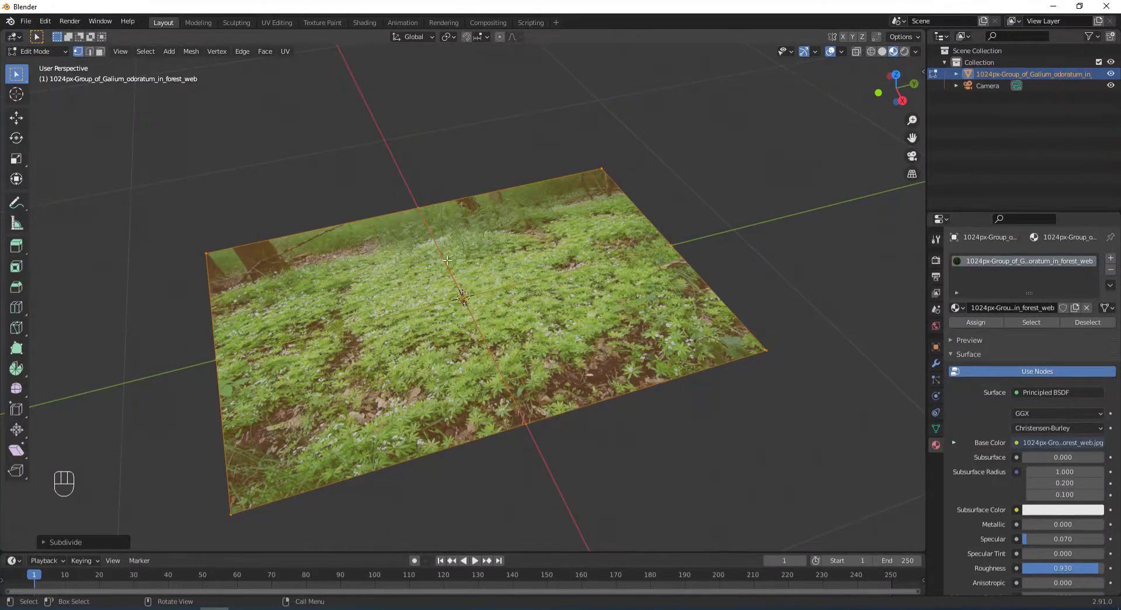
click(82, 541)
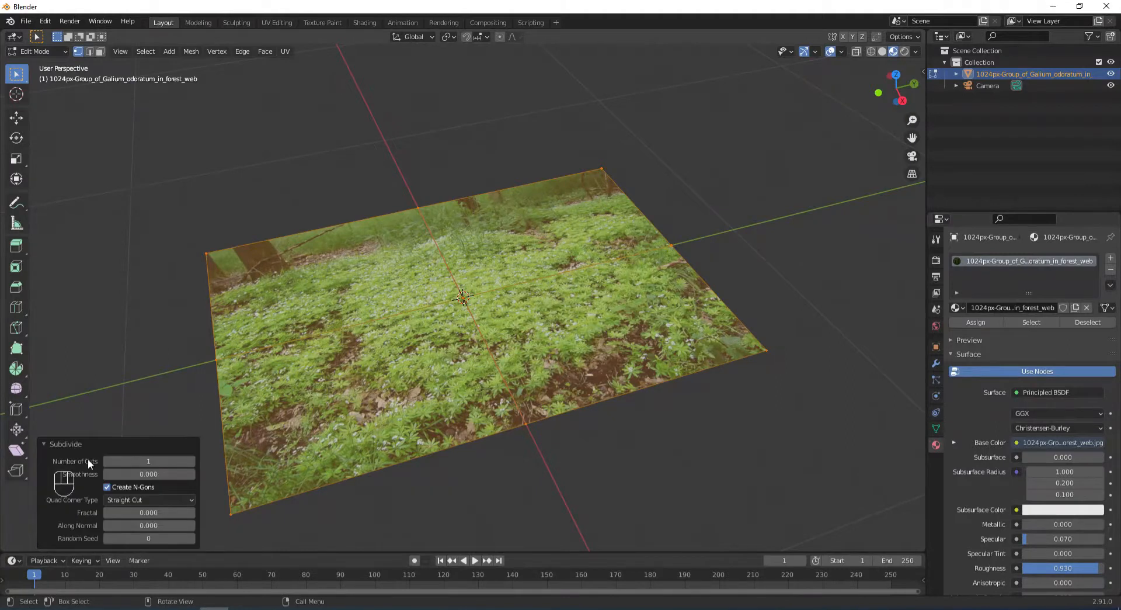
click(142, 462)
text(30)
key(Return)
click(45, 443)
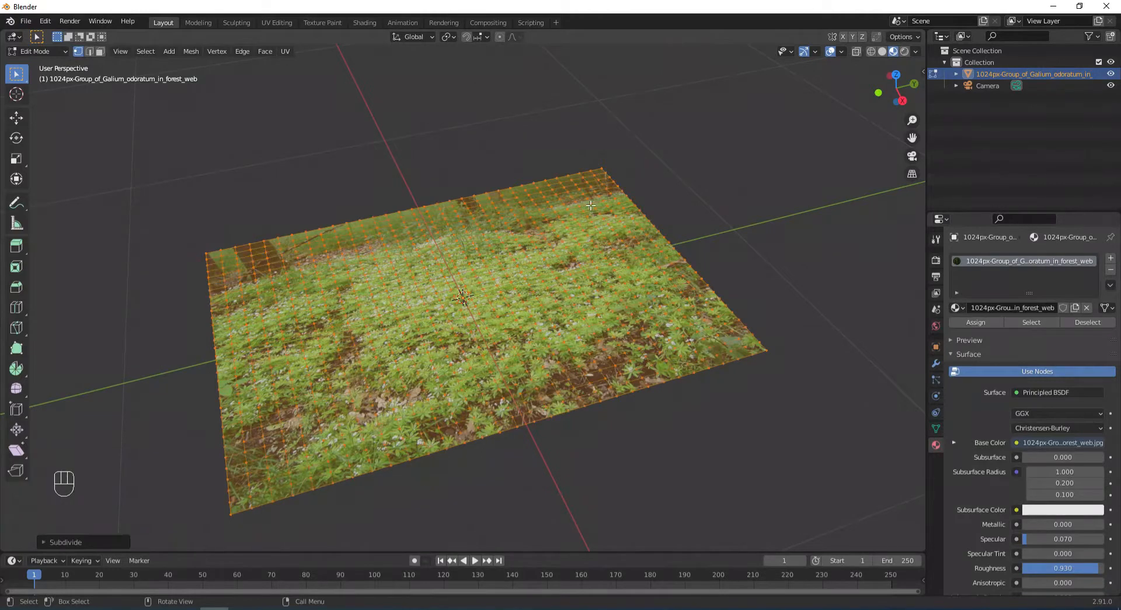
With proportional editing enabled, raise the plane's far-right corner vertex about 0.087 m along Z and return to Object Mode
click(600, 168)
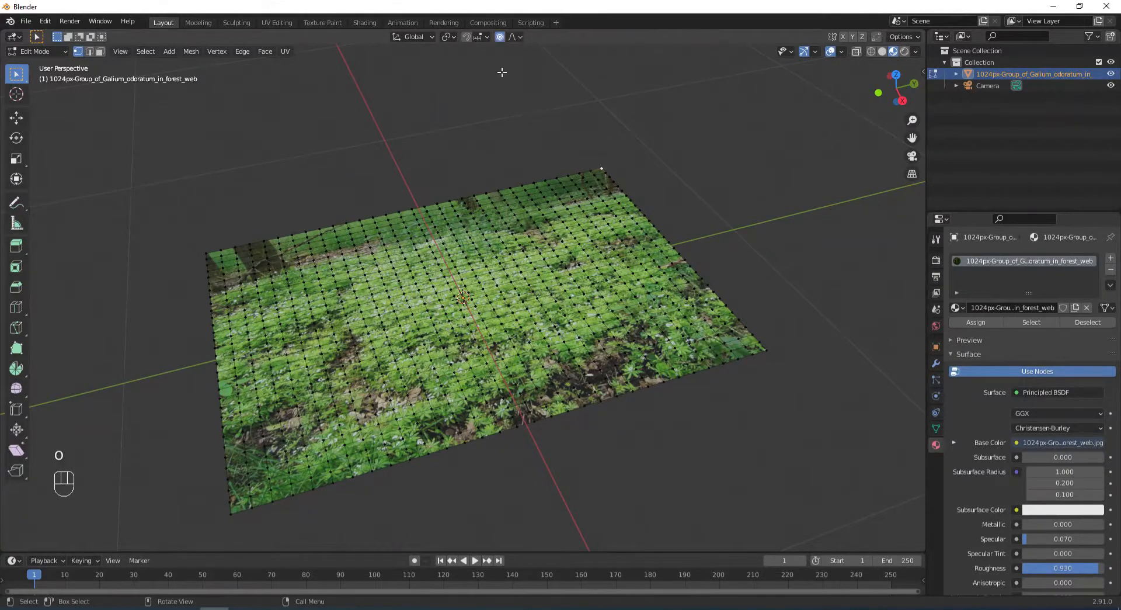
key(o)
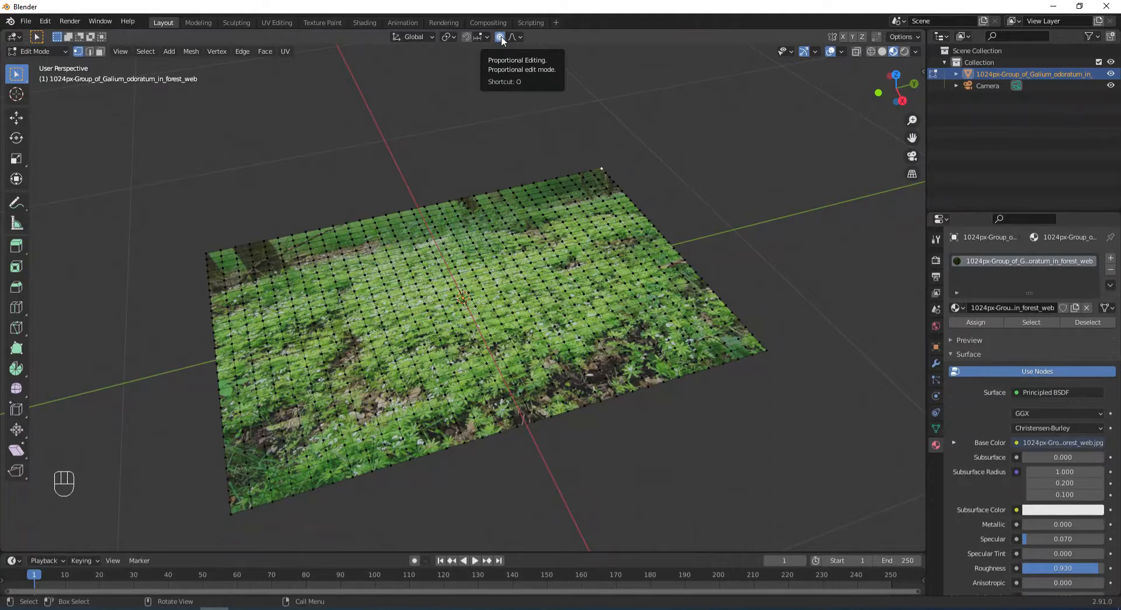
key(g)
key(z)
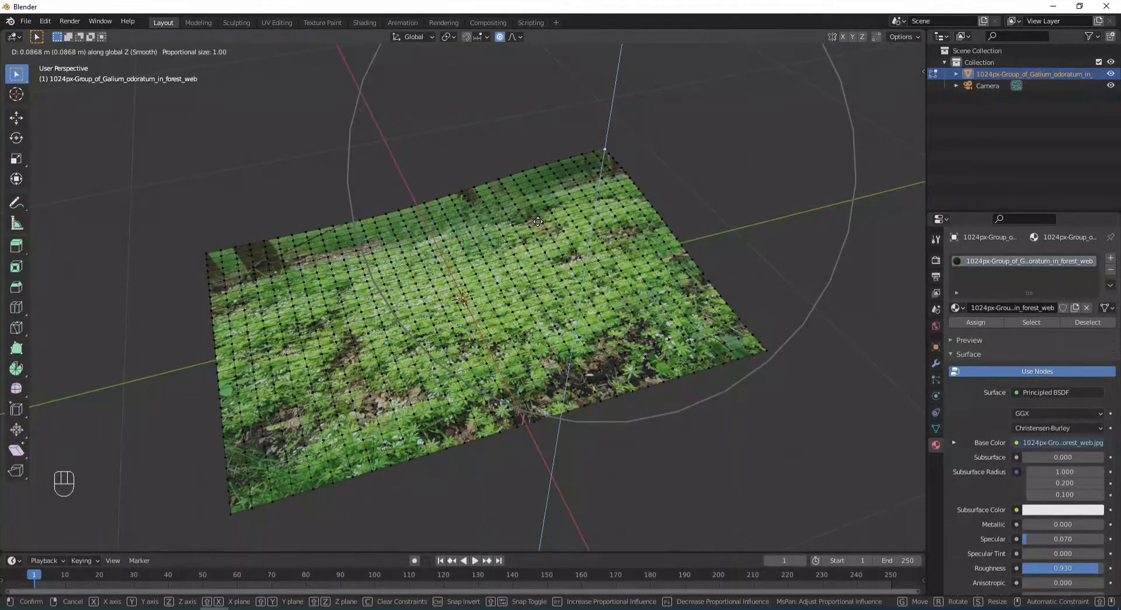
click(538, 221)
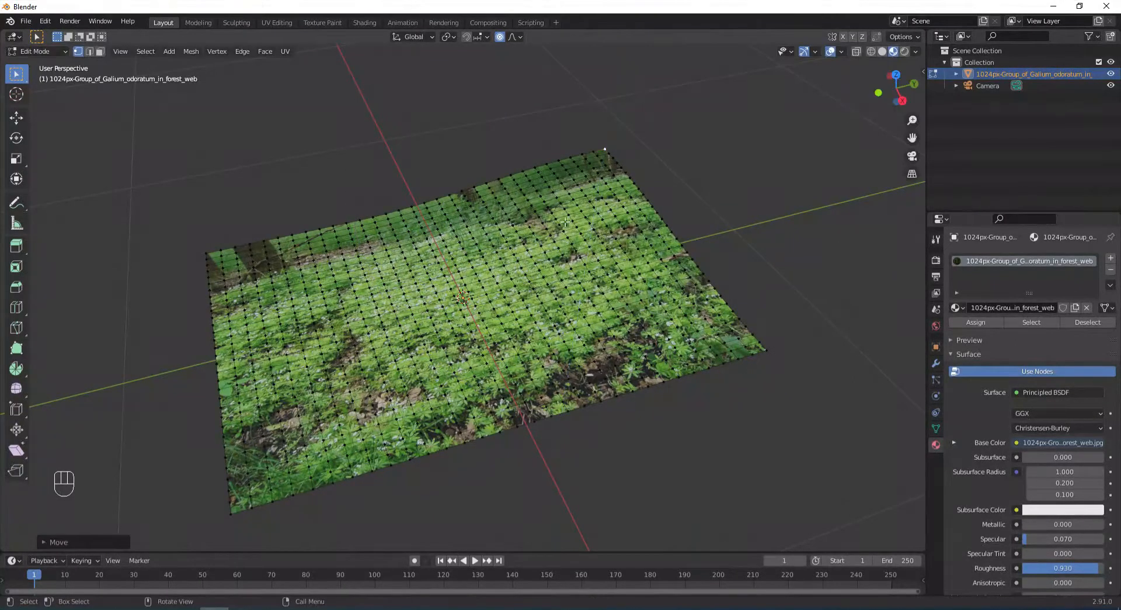
key(Tab)
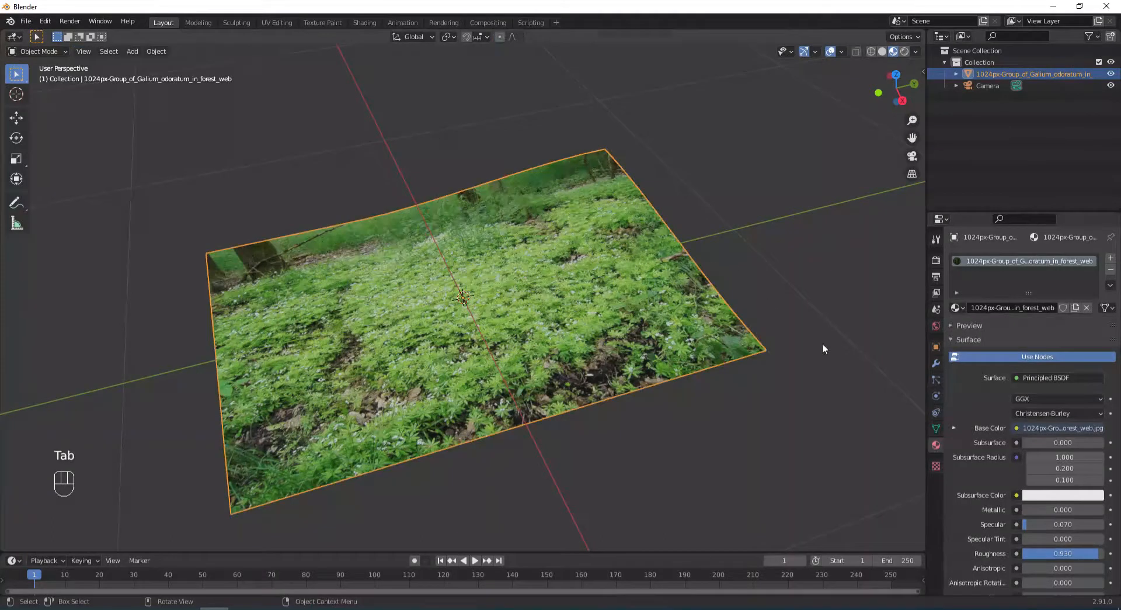
Add a Displace modifier to the forest-ground plane
click(934, 362)
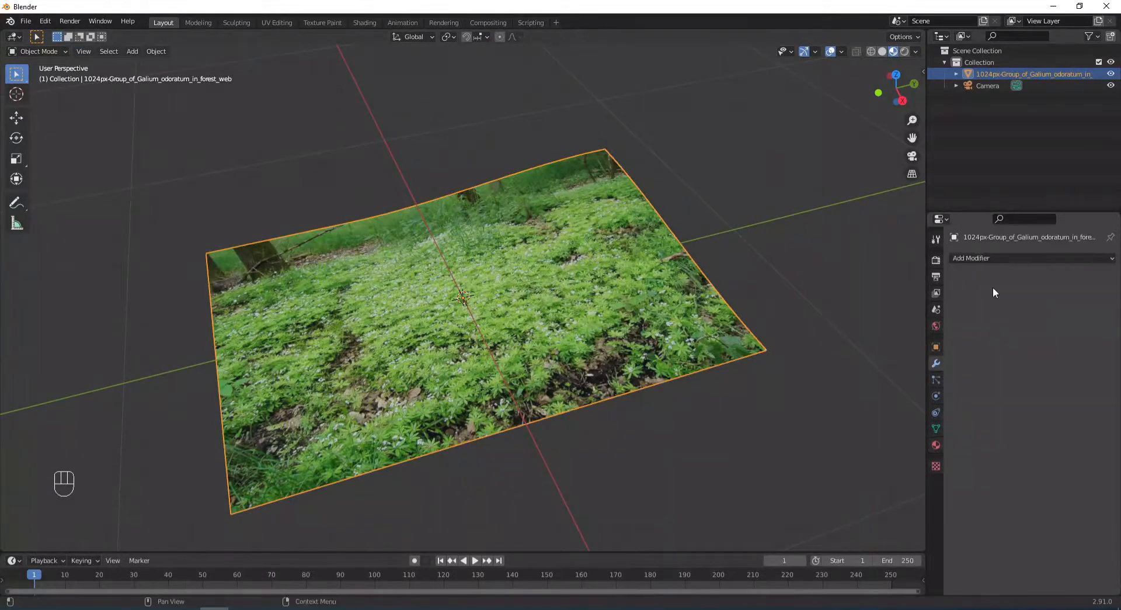
click(1009, 258)
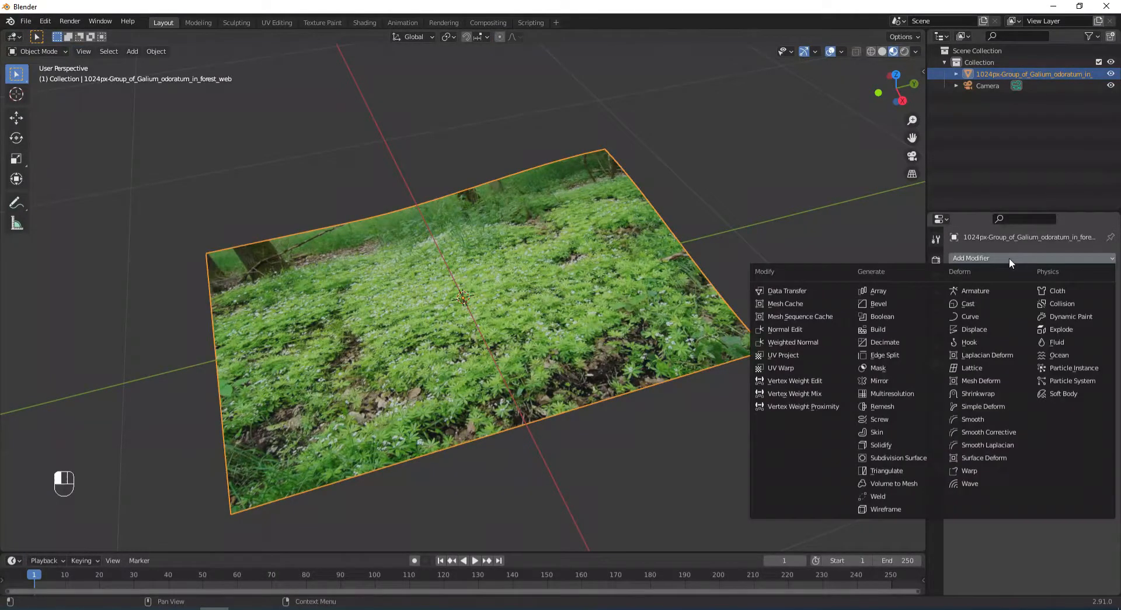
click(975, 328)
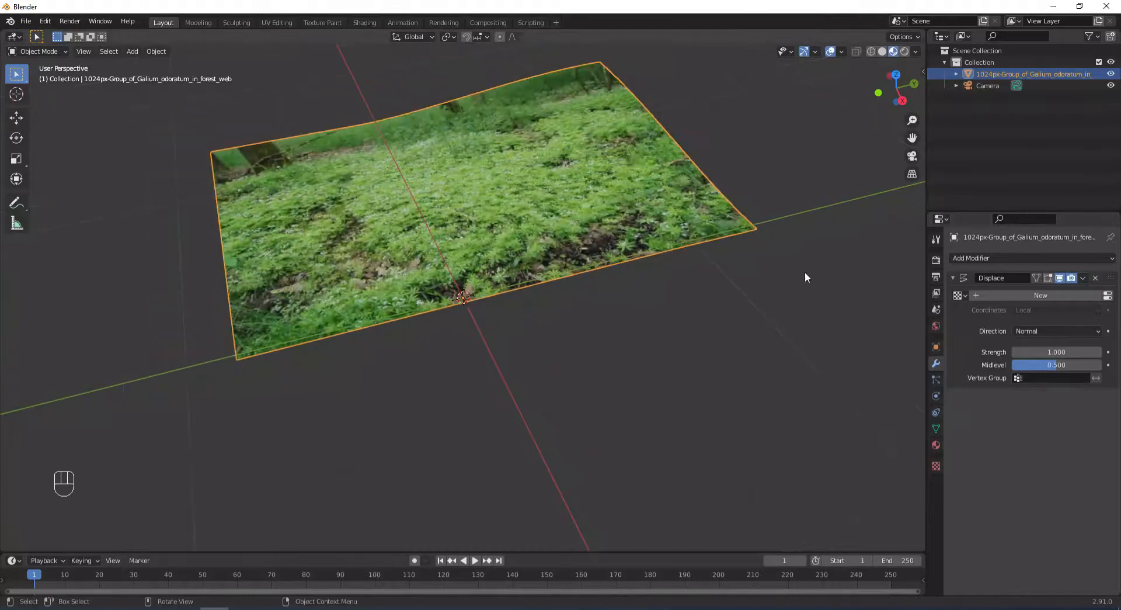
middle_drag(799, 274, 791, 262)
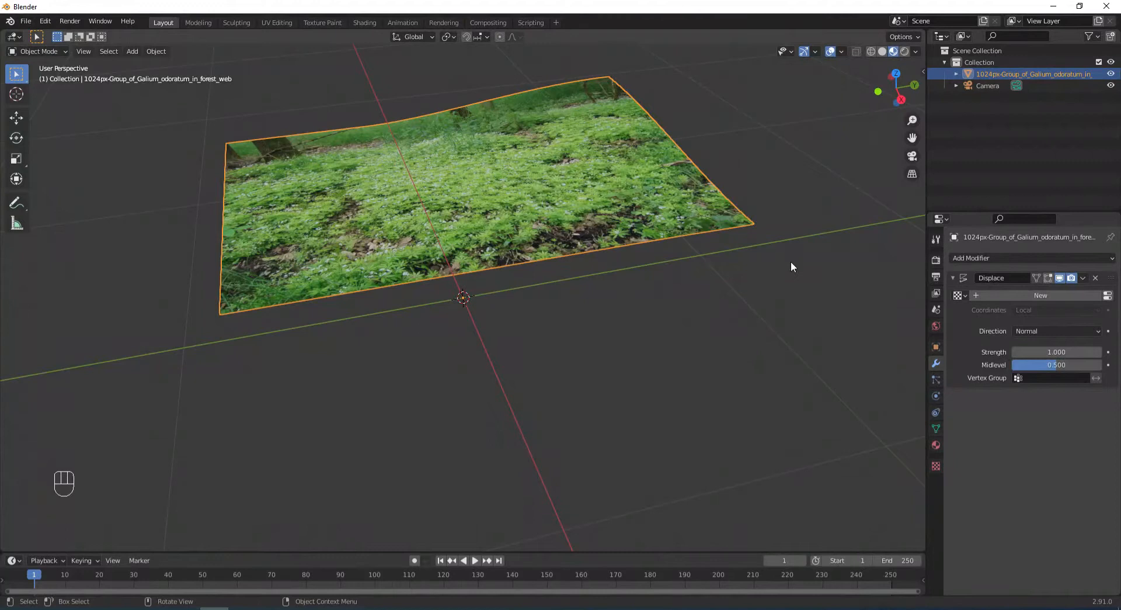
Create a new texture for the Displace modifier and set its type to Clouds
click(1057, 295)
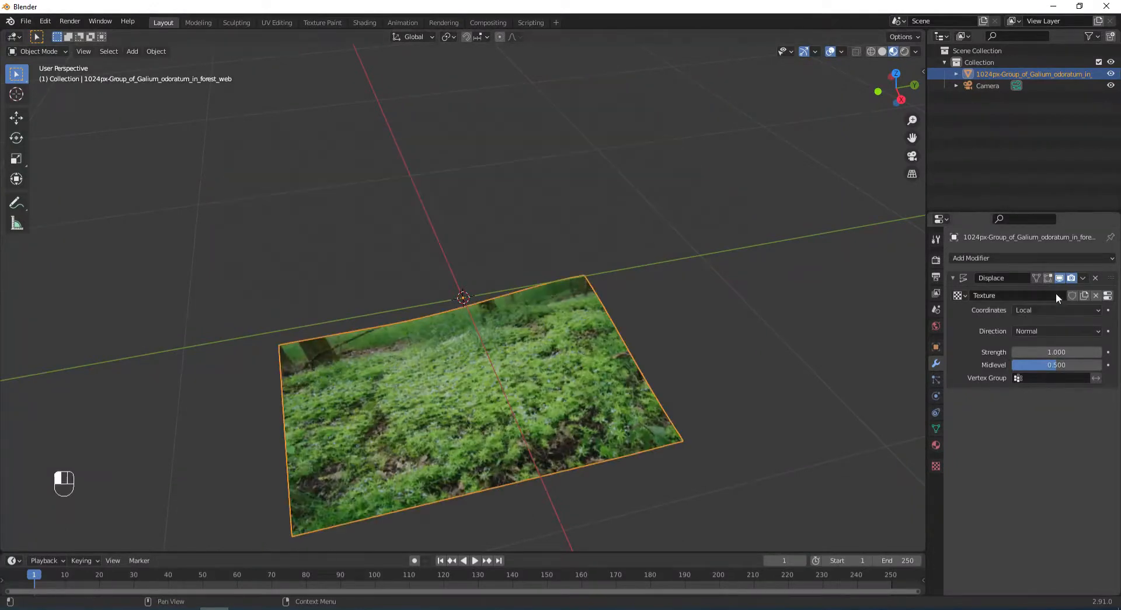
click(1108, 295)
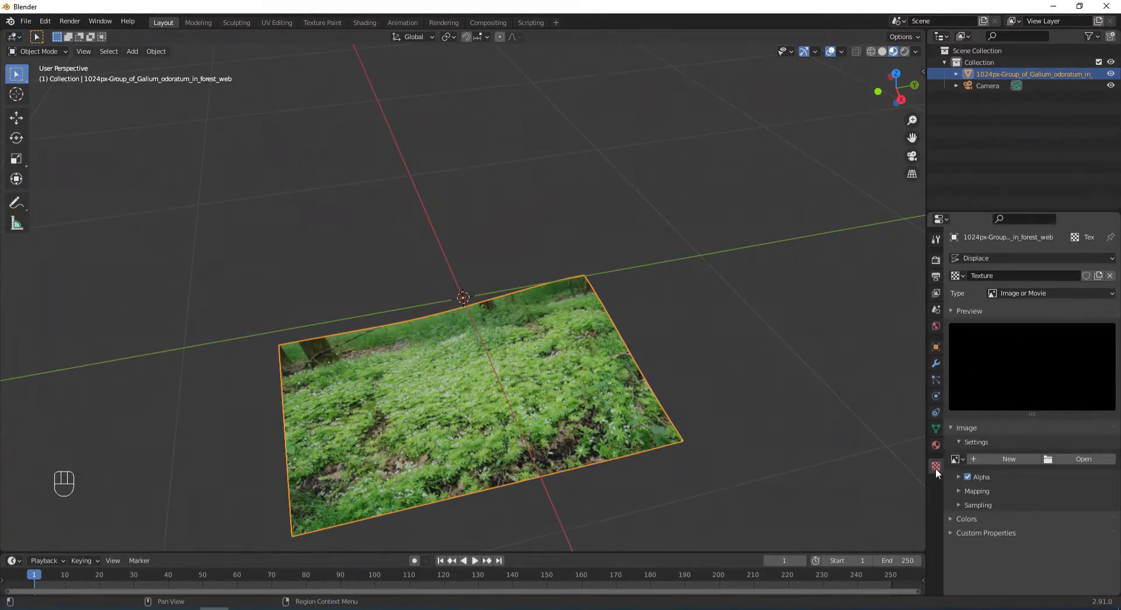
click(1049, 290)
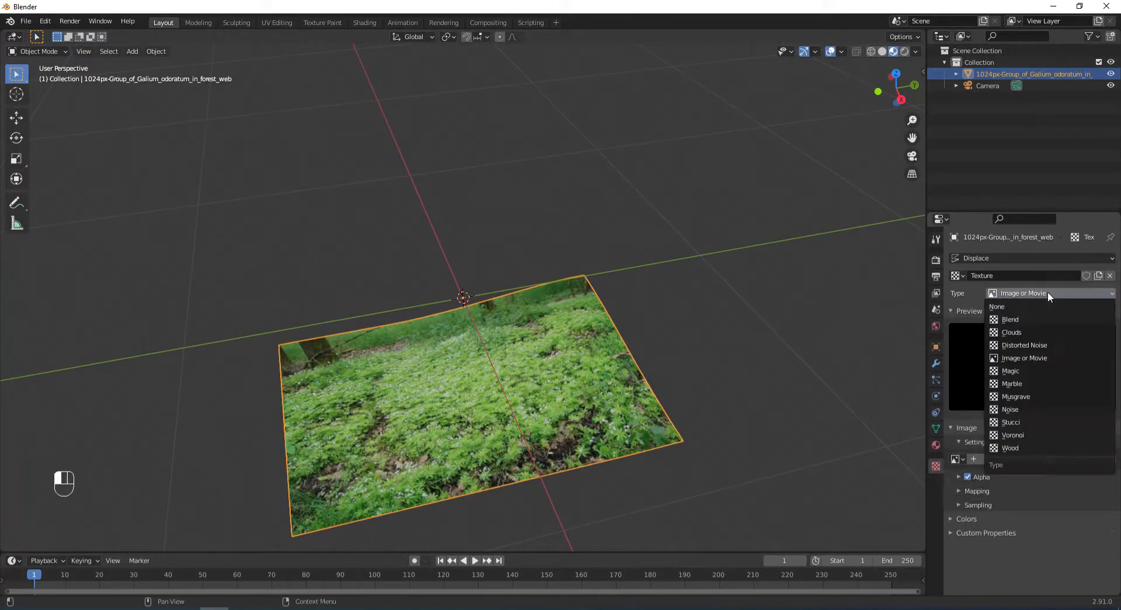
click(1008, 331)
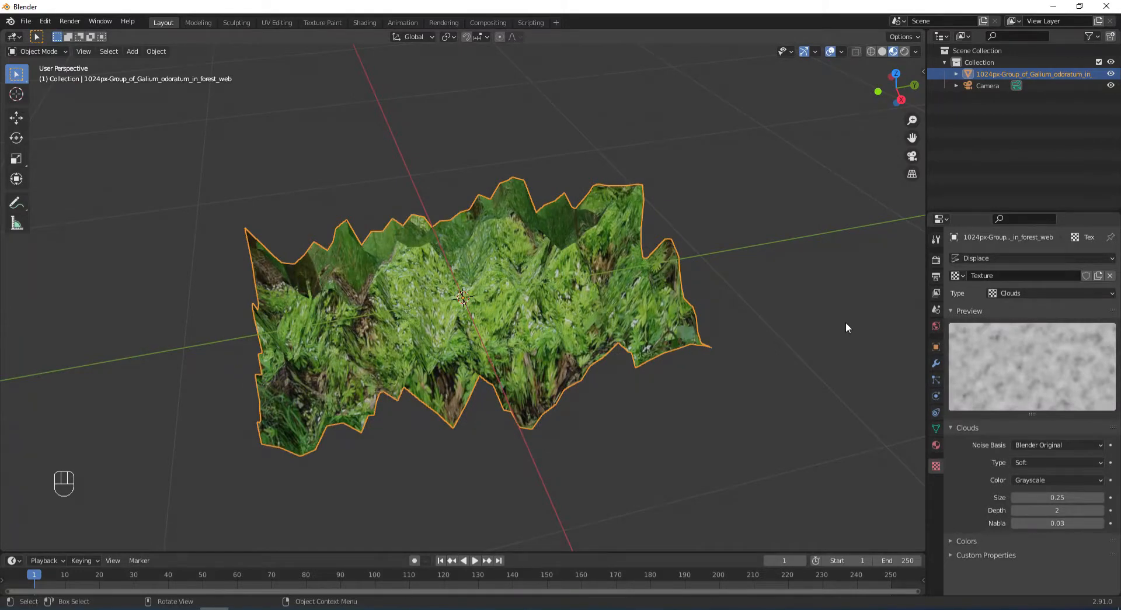
Set the Clouds texture's Size to 0.75
click(1051, 497)
drag(1021, 497, 1045, 495)
text(75)
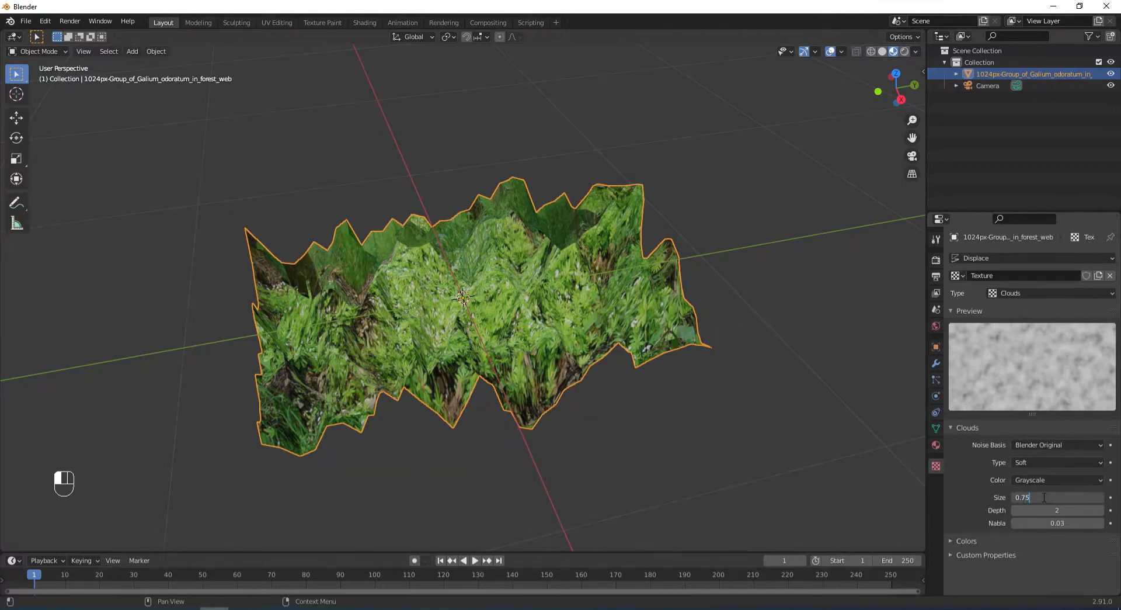
key(Return)
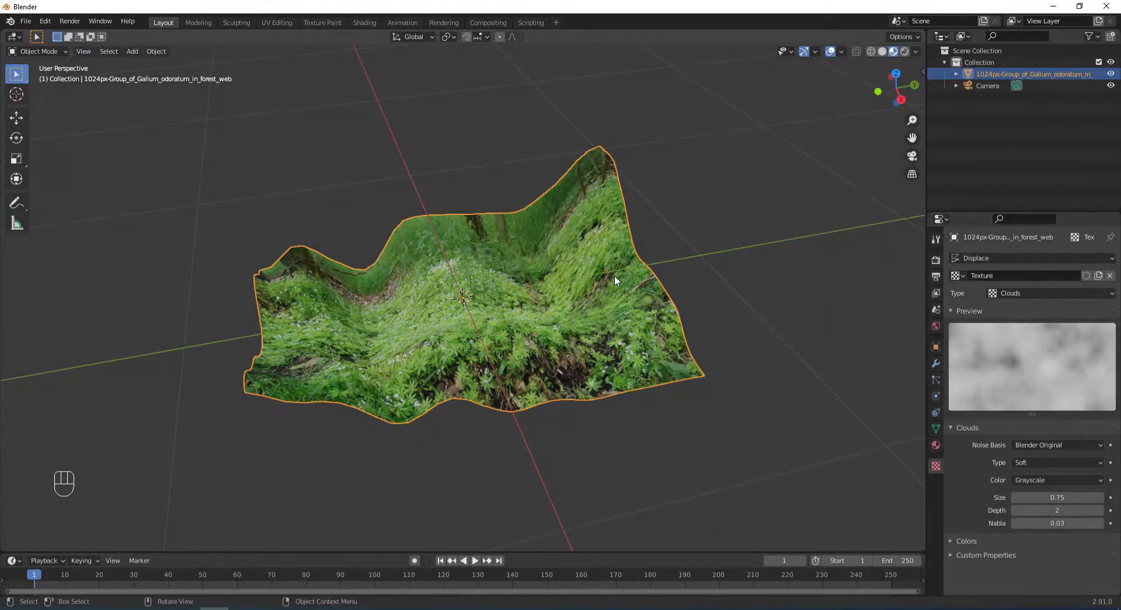
Set the Displace modifier's Strength to 0.12
click(934, 362)
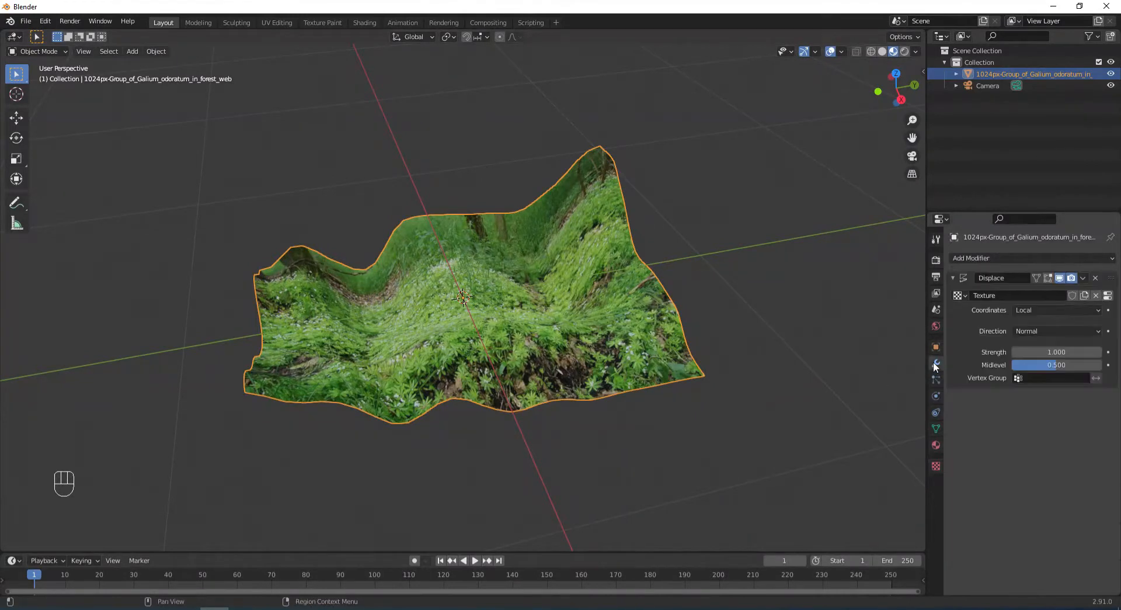
click(1040, 353)
text(0.12)
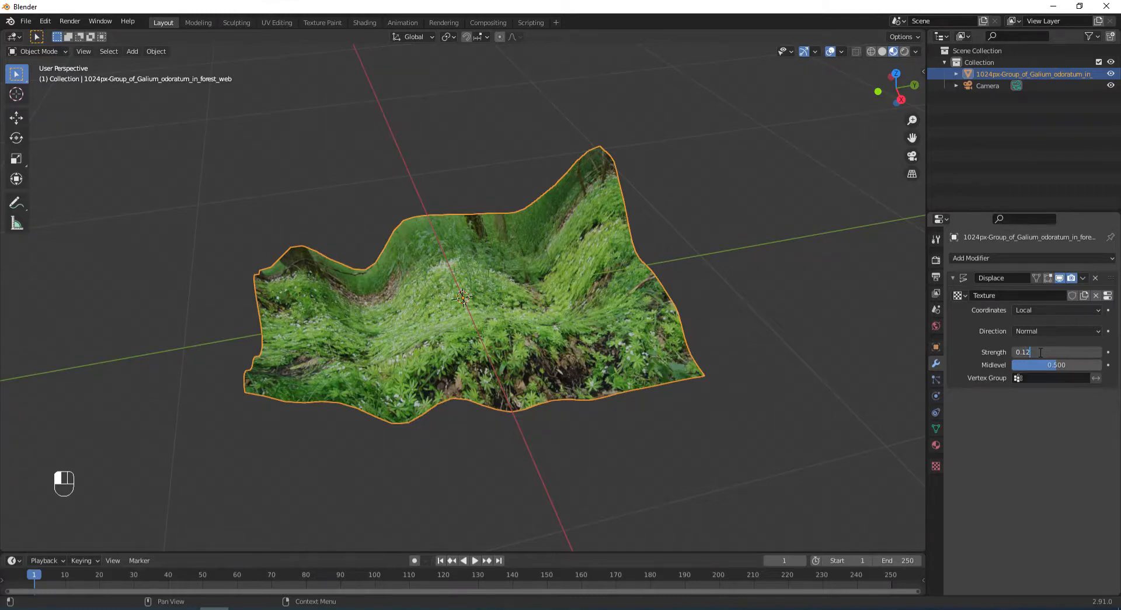
key(Return)
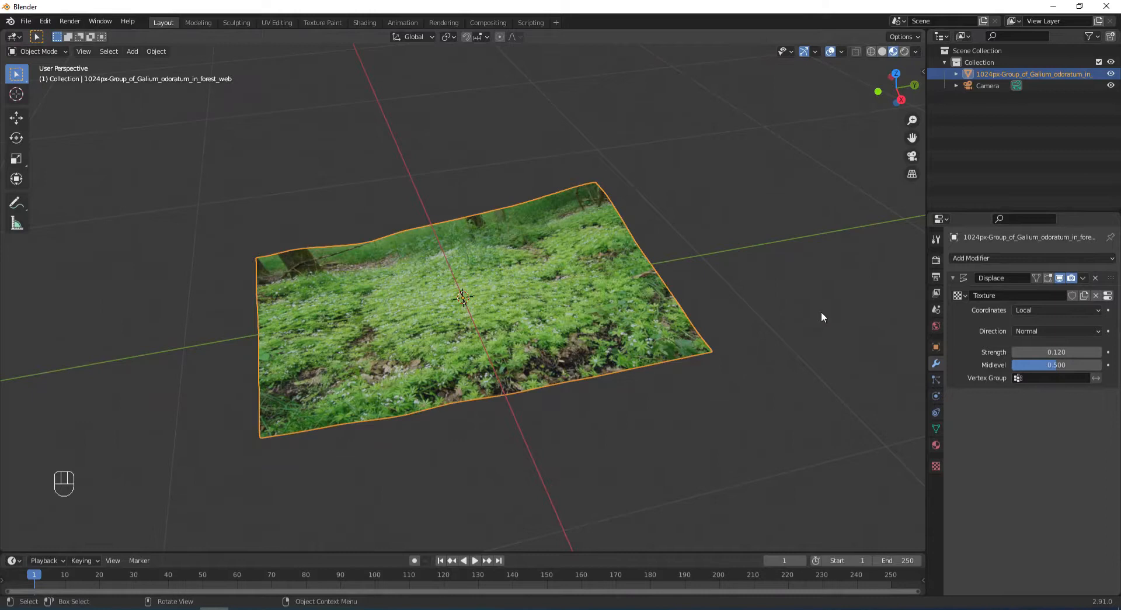
middle_drag(765, 304, 764, 295)
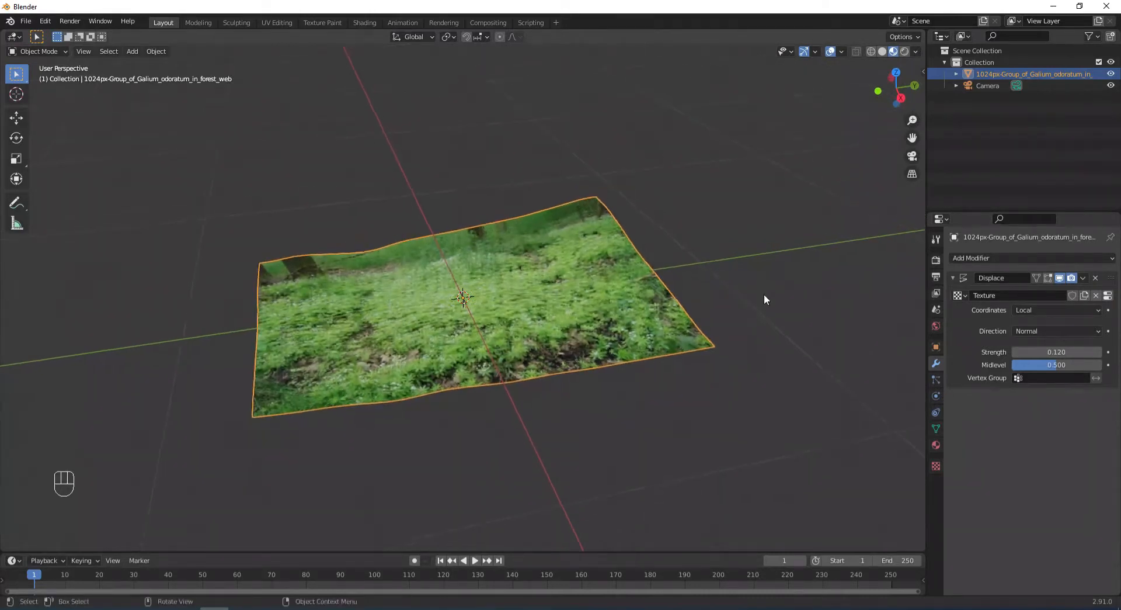
scroll(764, 293, up, 2)
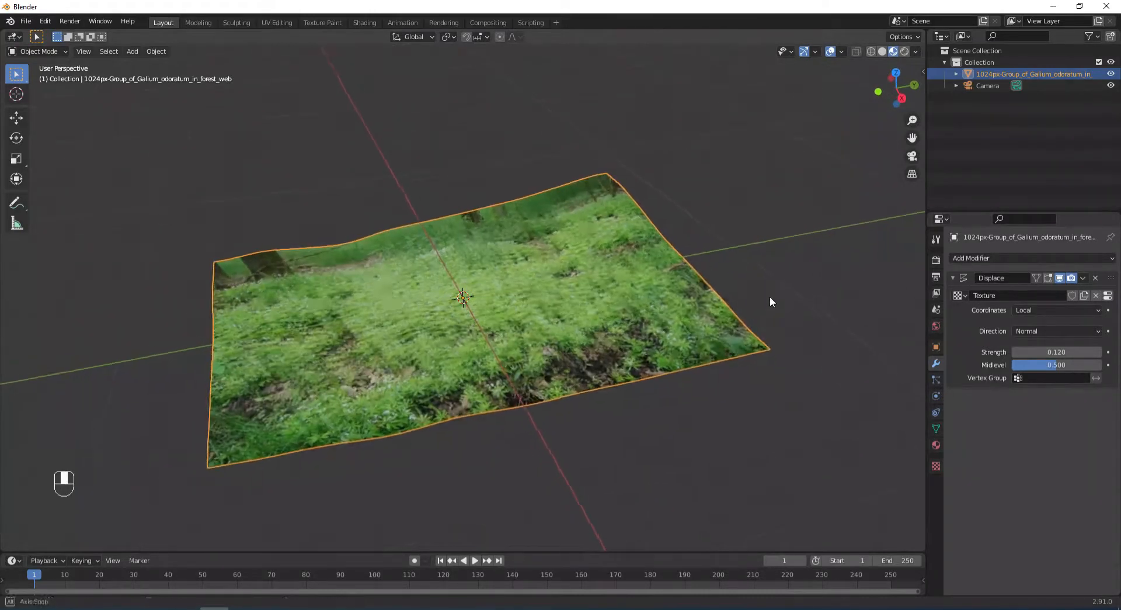
Add a particle system of type Hair to the displaced ground plane
click(935, 380)
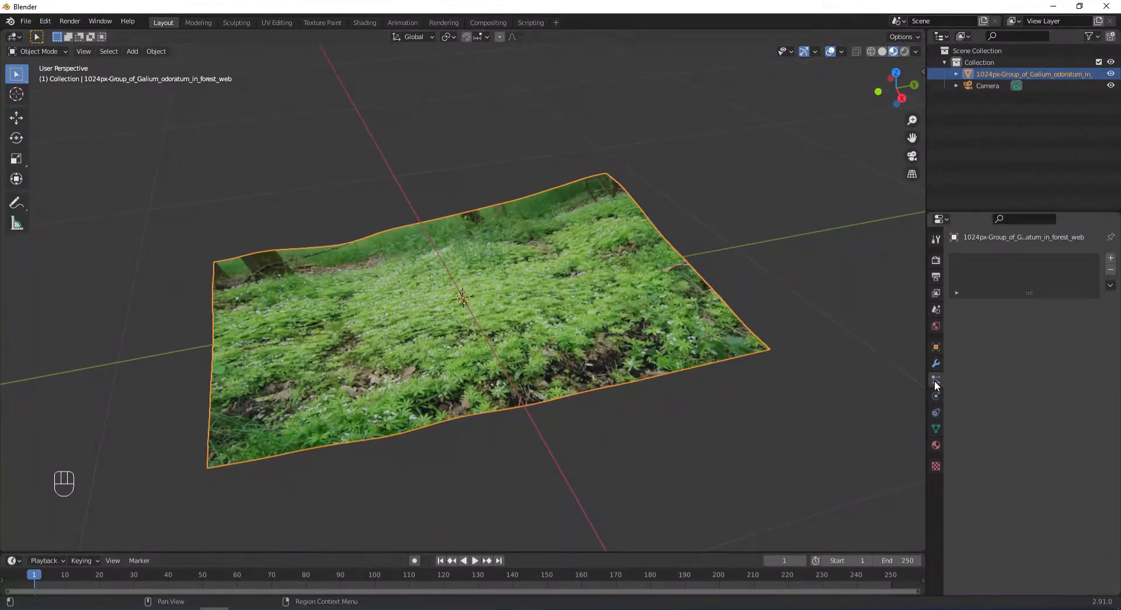
click(1110, 258)
click(1061, 321)
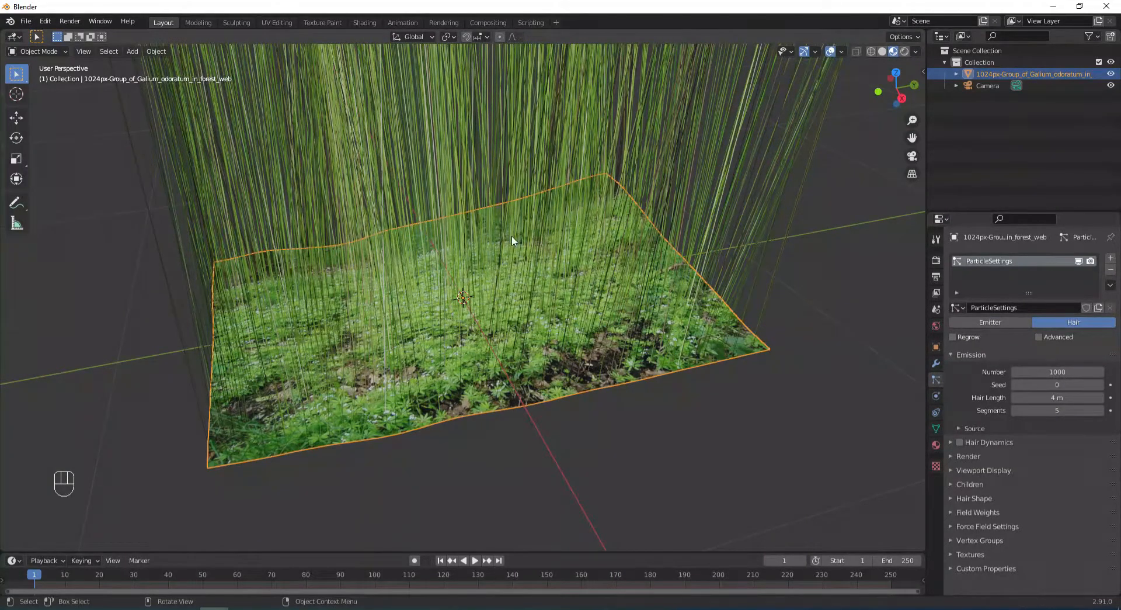
Set the particle system's Hair Length to 0.034 m
click(1057, 397)
text(0)
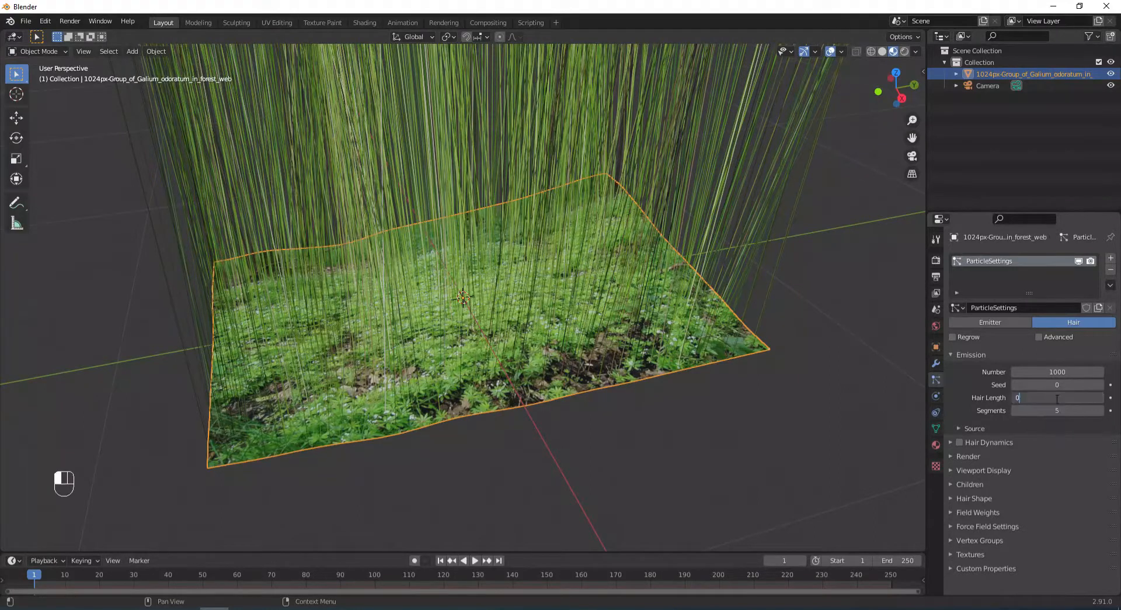
text(.034)
key(Return)
scroll(680, 325, up, 1)
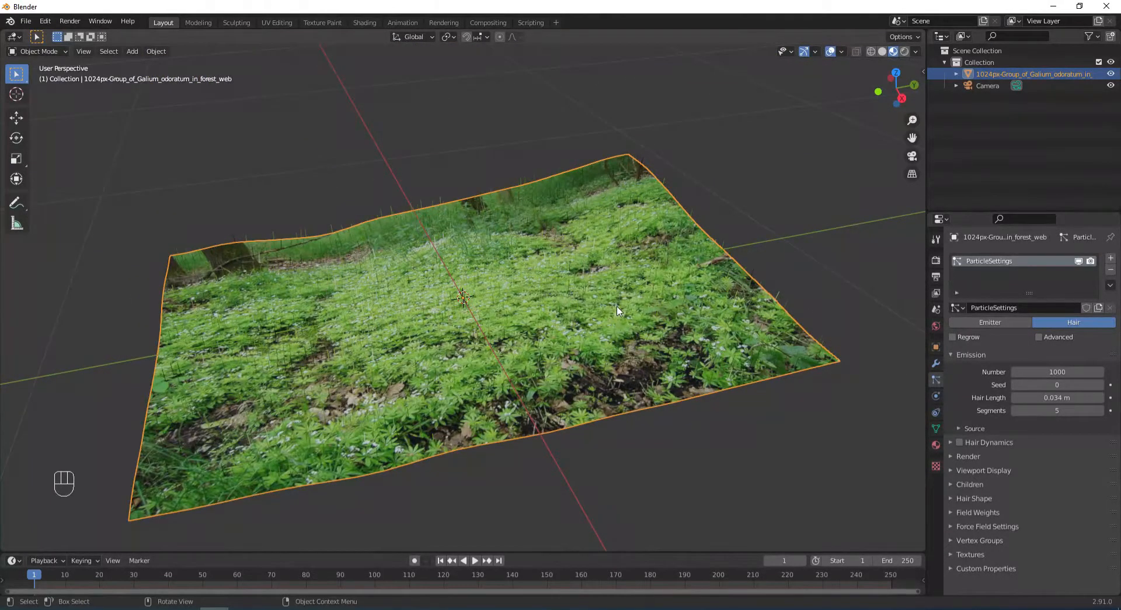
Set the hair particle system's Number to 20000 strands
click(1057, 373)
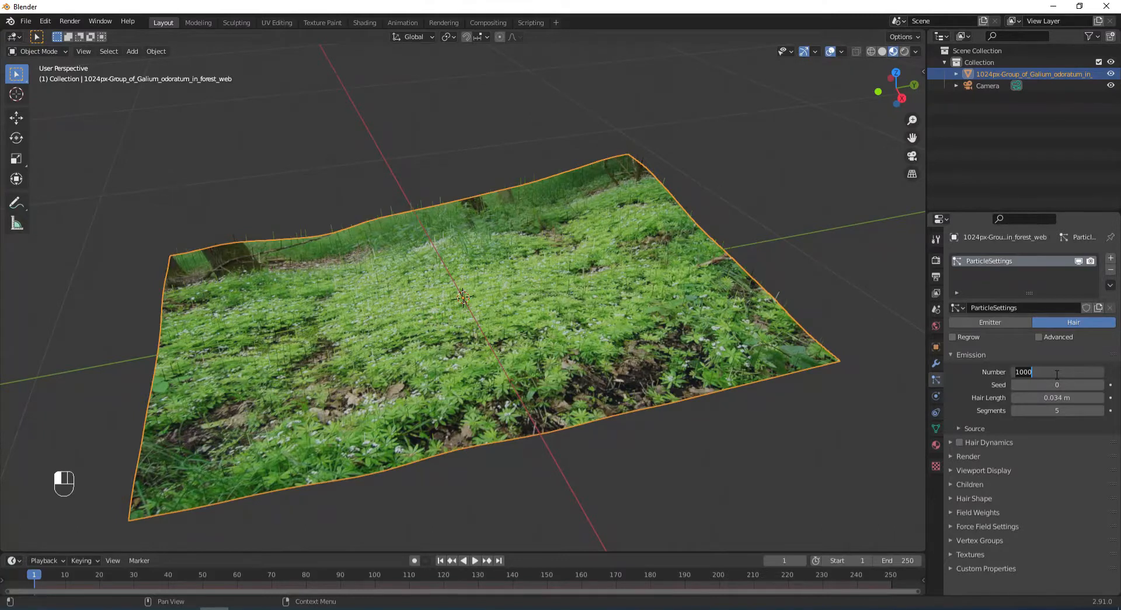
text(20000)
key(Return)
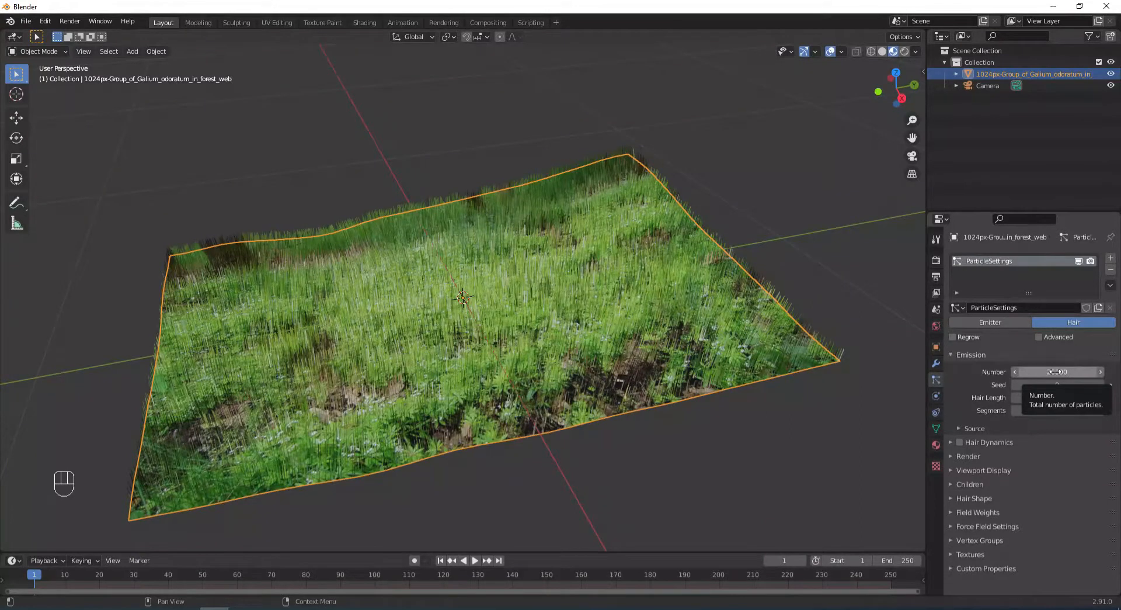
Enable the Advanced hair settings and set the Brownian force under Physics to 0.019
click(1039, 337)
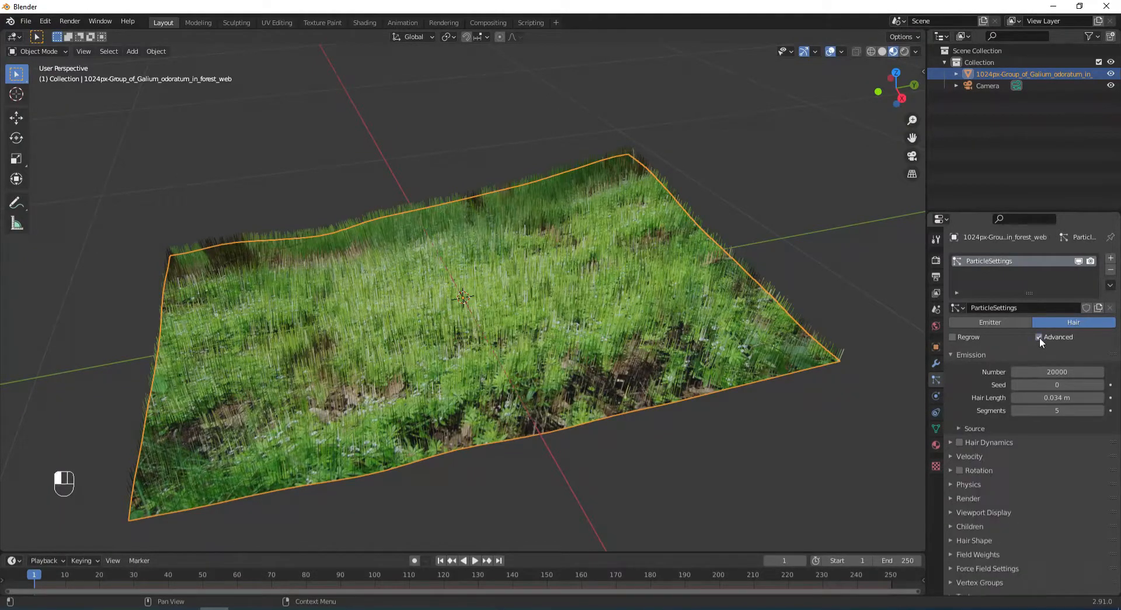
click(949, 482)
scroll(1011, 446, down, 5)
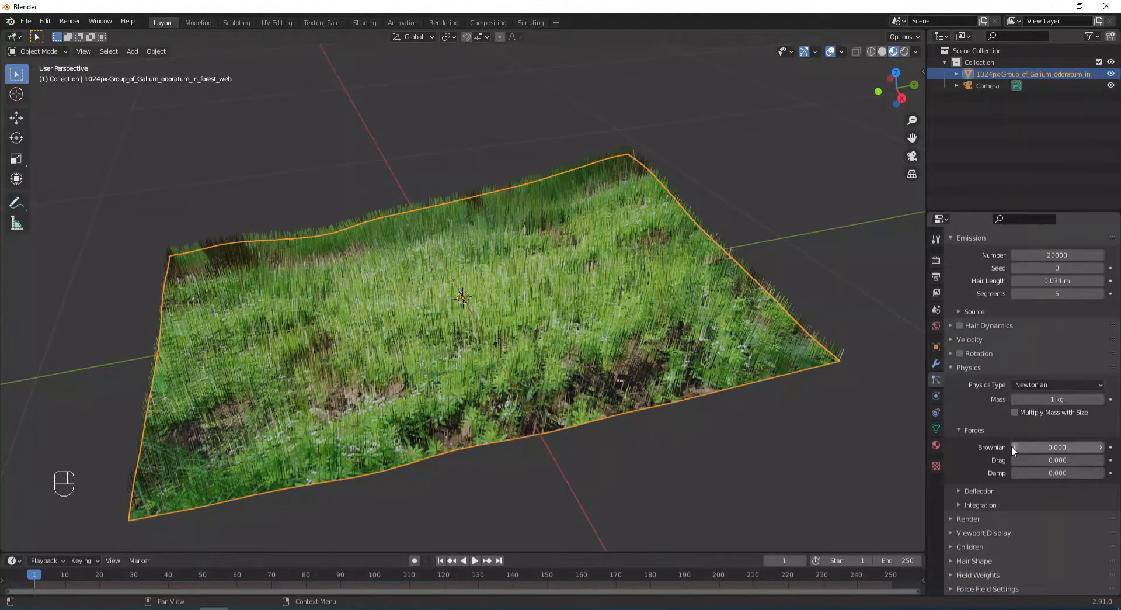
scroll(1011, 446, down, 2)
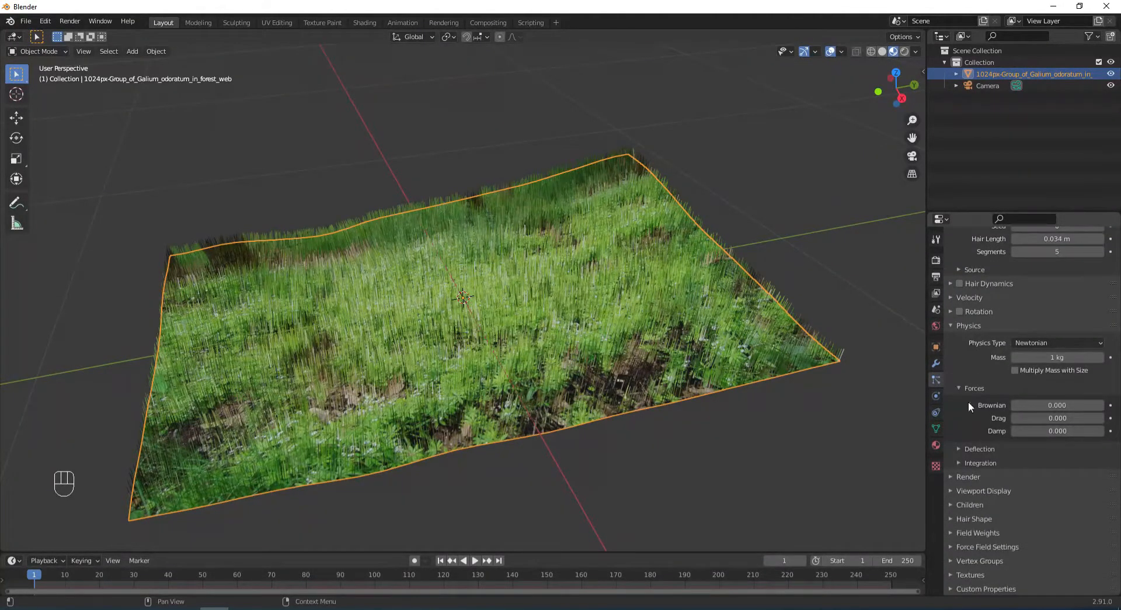
click(1056, 406)
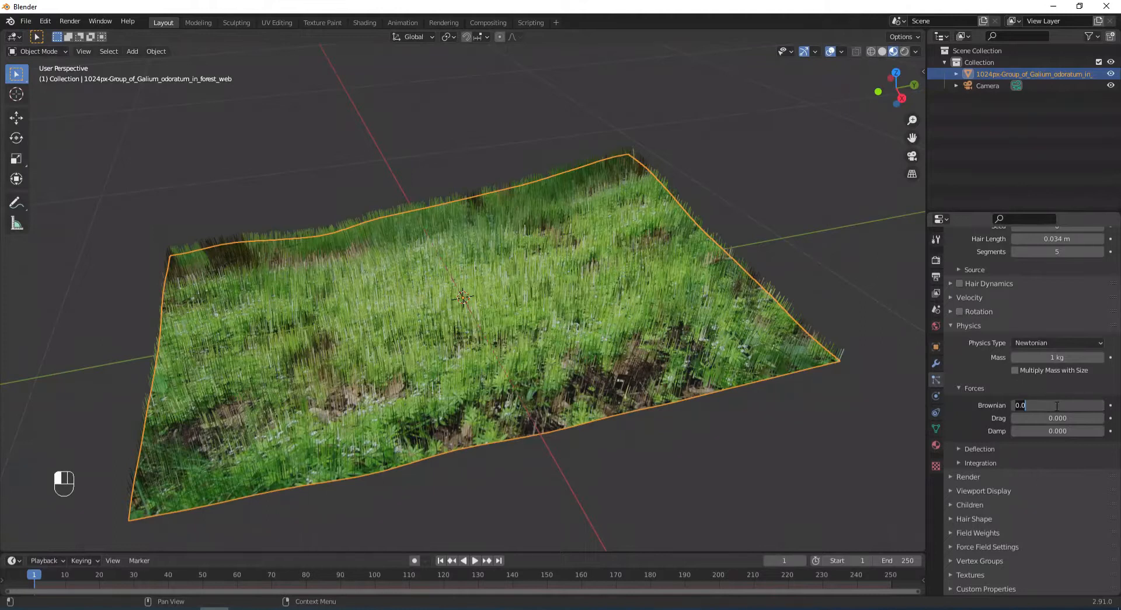
text(0.019)
key(Return)
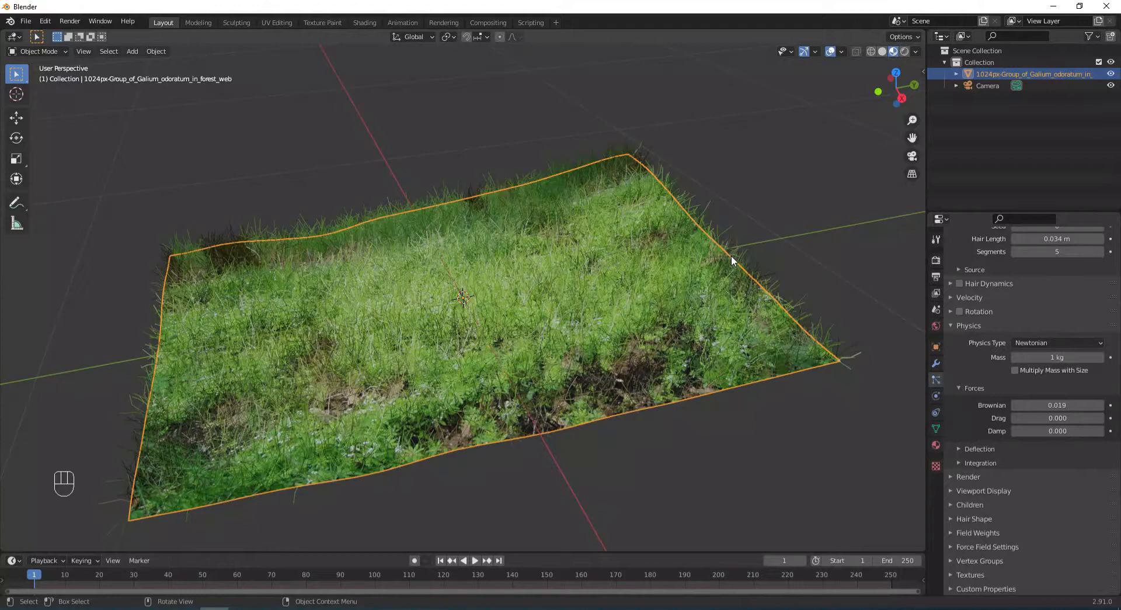
Set the hair particles' Damp force to 0.005
click(1051, 432)
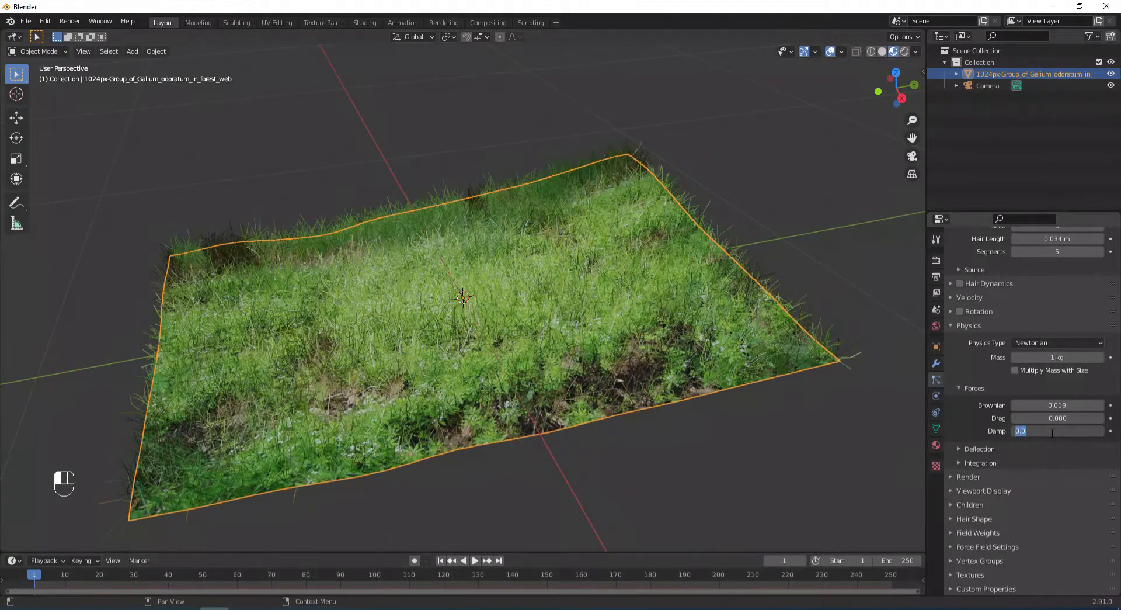
text(0.005)
key(Return)
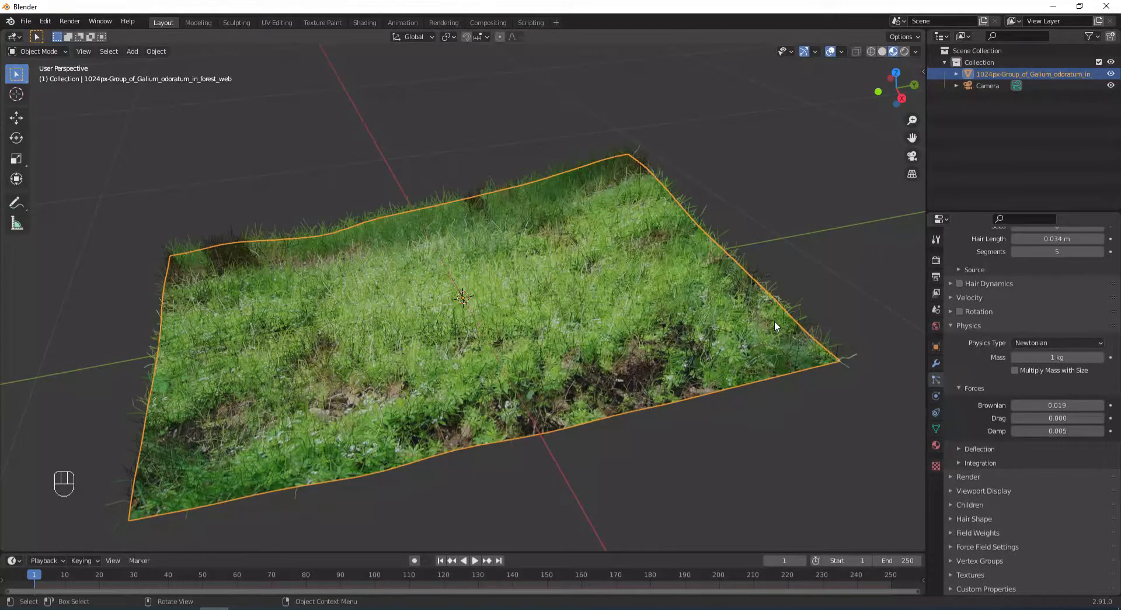
Enable Ambient Occlusion, Bloom and Screen Space Reflections in the Eevee render settings
click(935, 260)
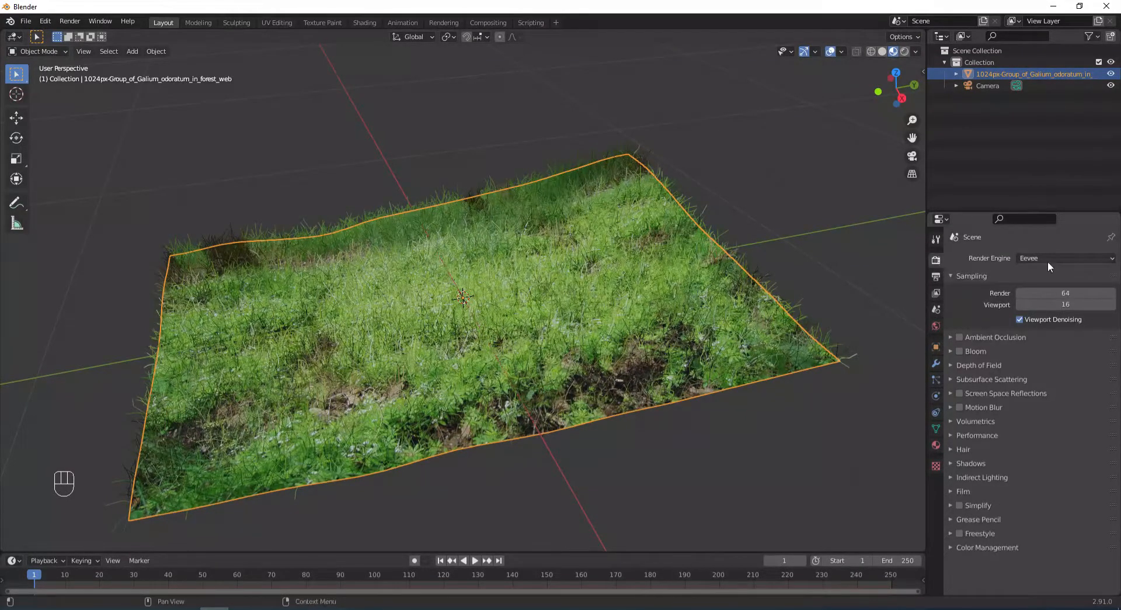
click(960, 337)
click(959, 351)
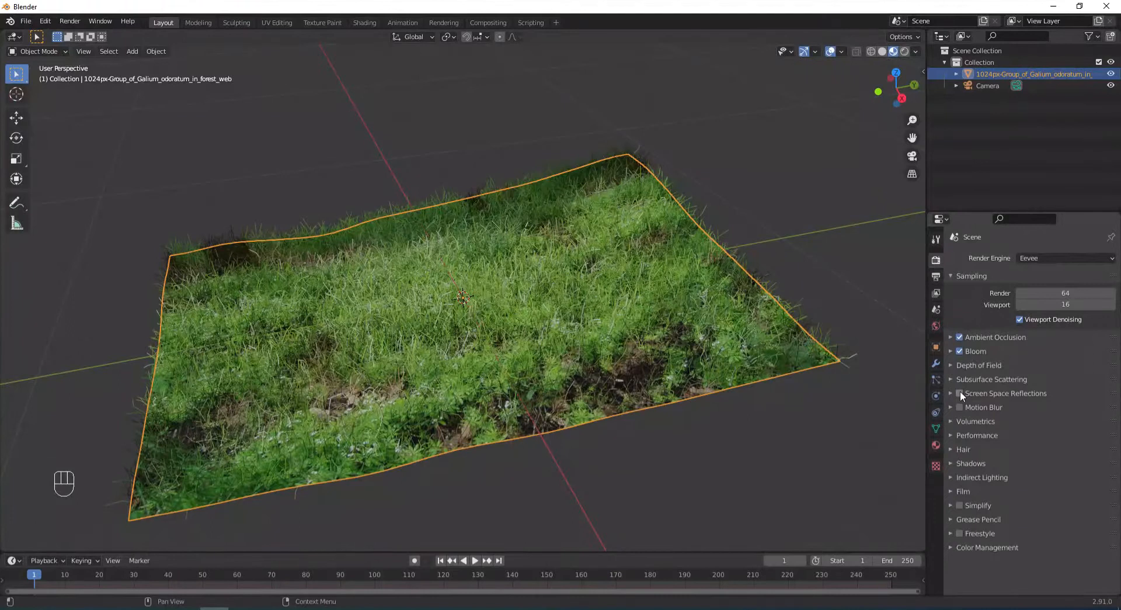
Set the shadow Cube Size to 1024 px and enable High Bitdepth shadows
click(951, 464)
scroll(989, 465, down, 1)
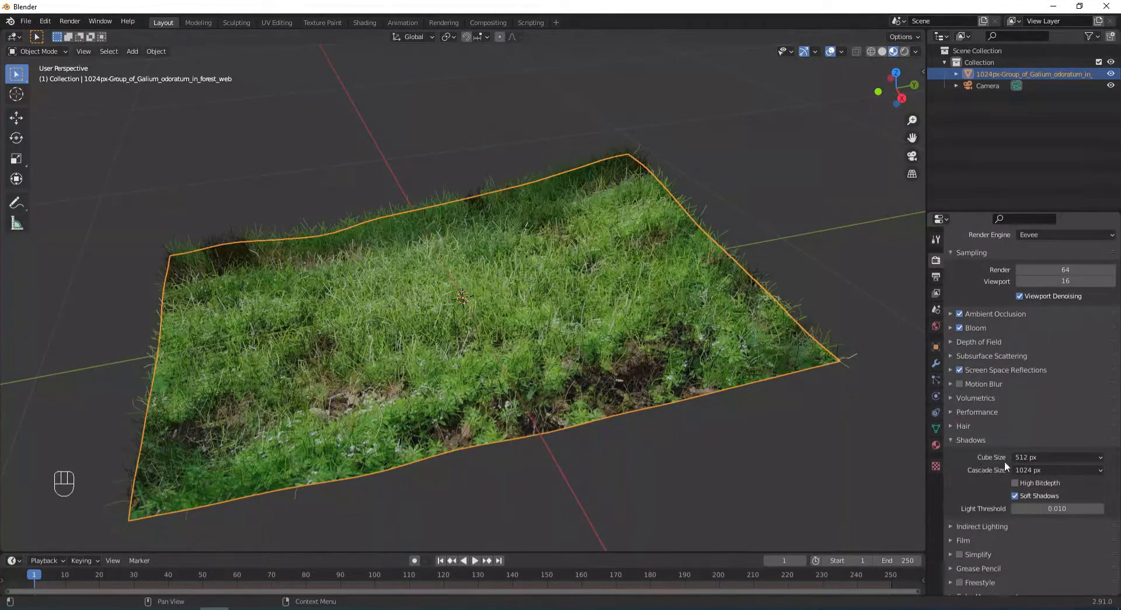
click(1028, 457)
click(1012, 520)
click(1015, 483)
scroll(998, 501, down, 1)
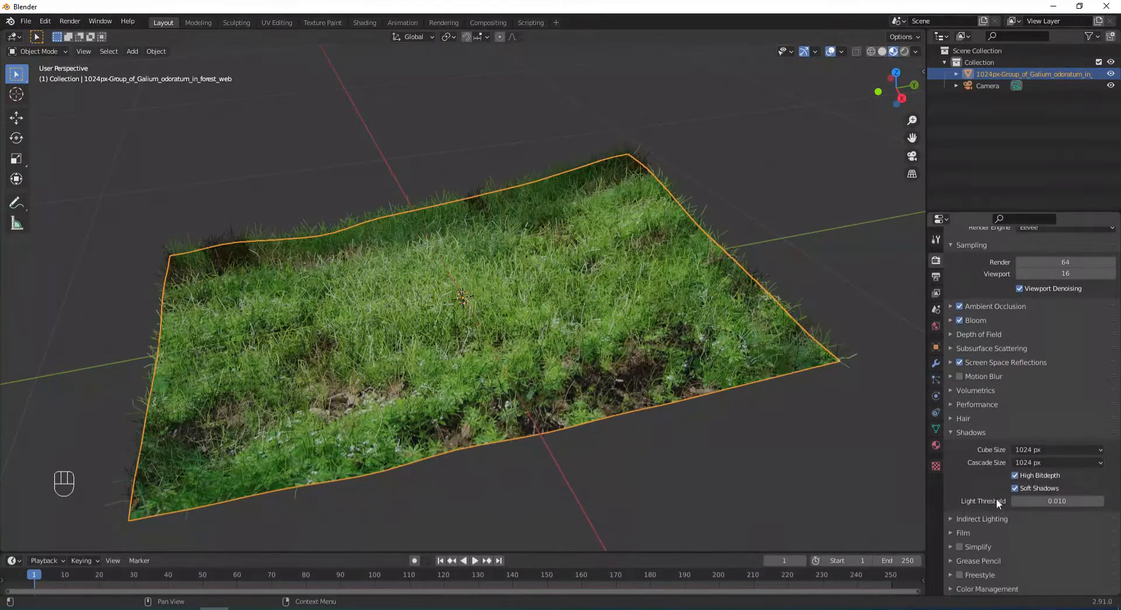
Set the Color Management Look to Medium Contrast
click(951, 588)
scroll(951, 588, down, 4)
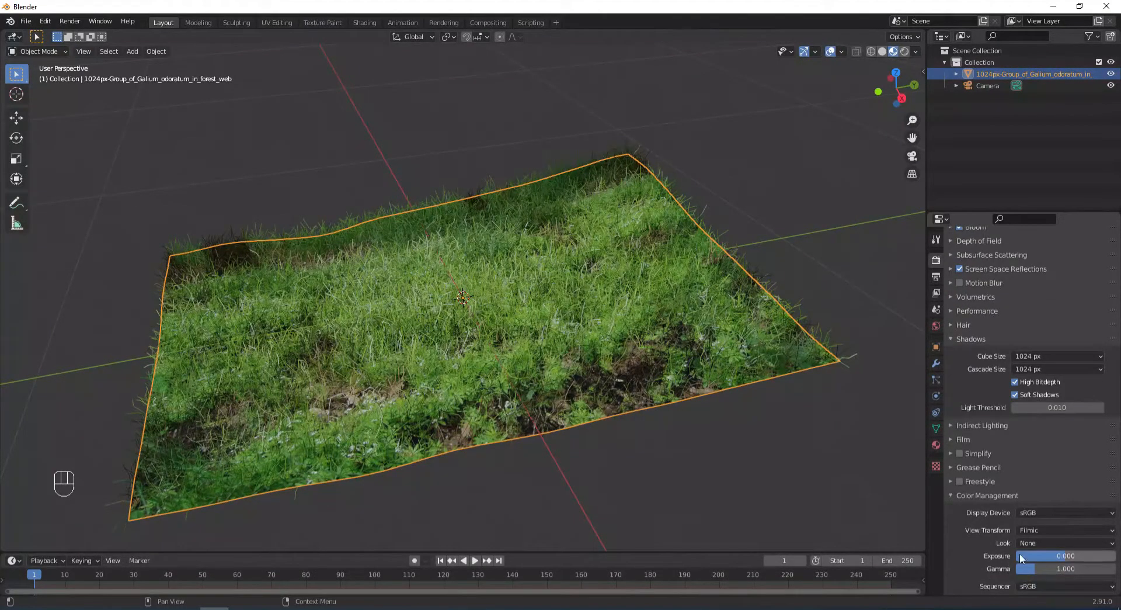
click(1040, 542)
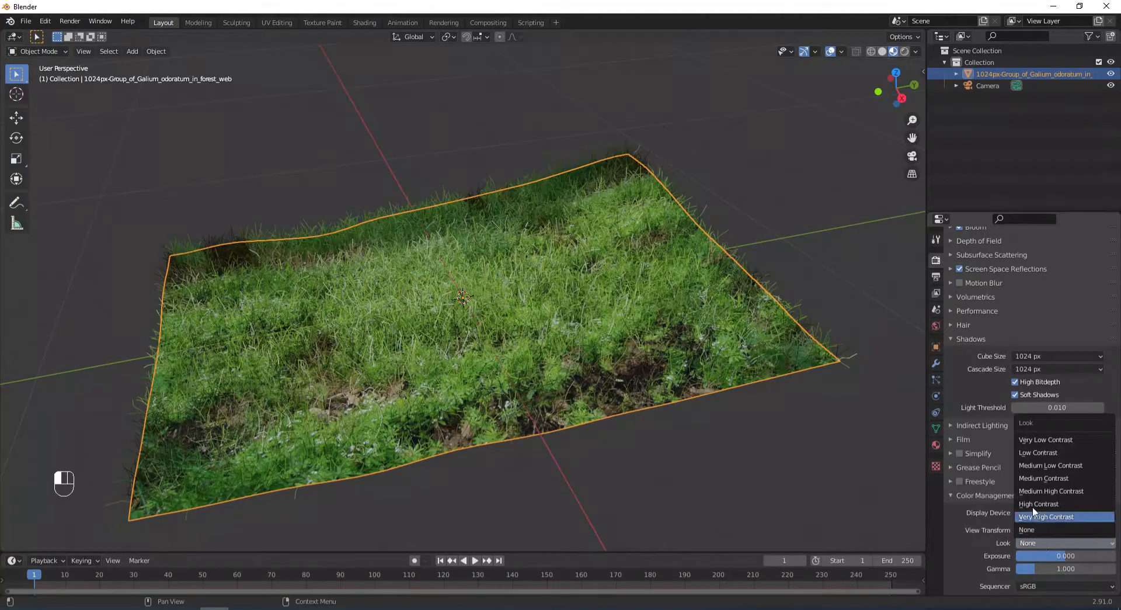
click(1048, 478)
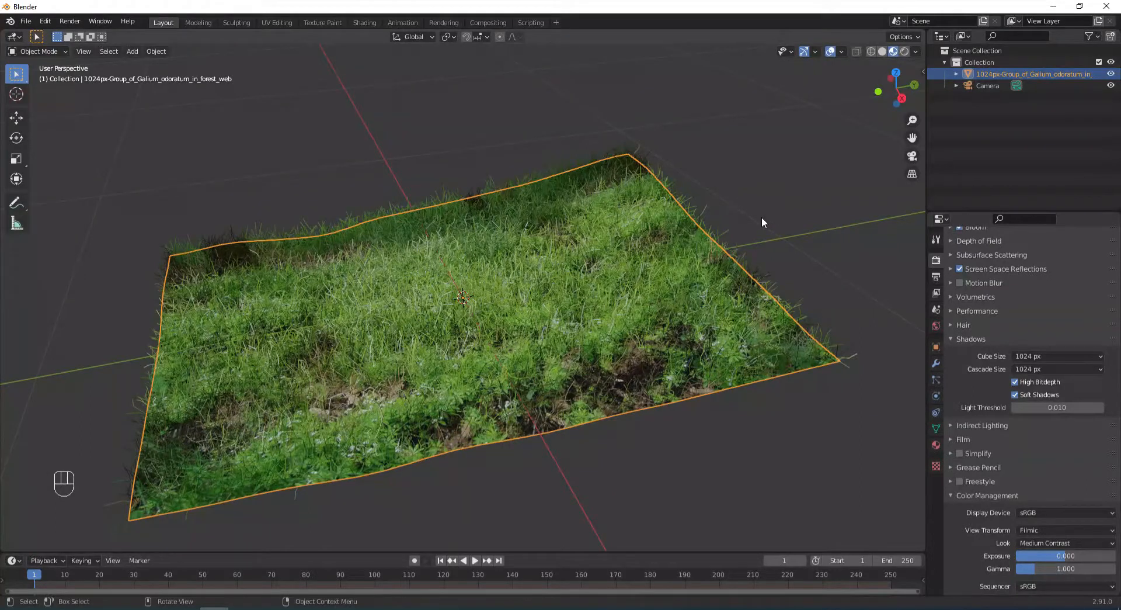
Preview the scene in Rendered shading, and add an Area light at the origin using Solid shading
click(904, 51)
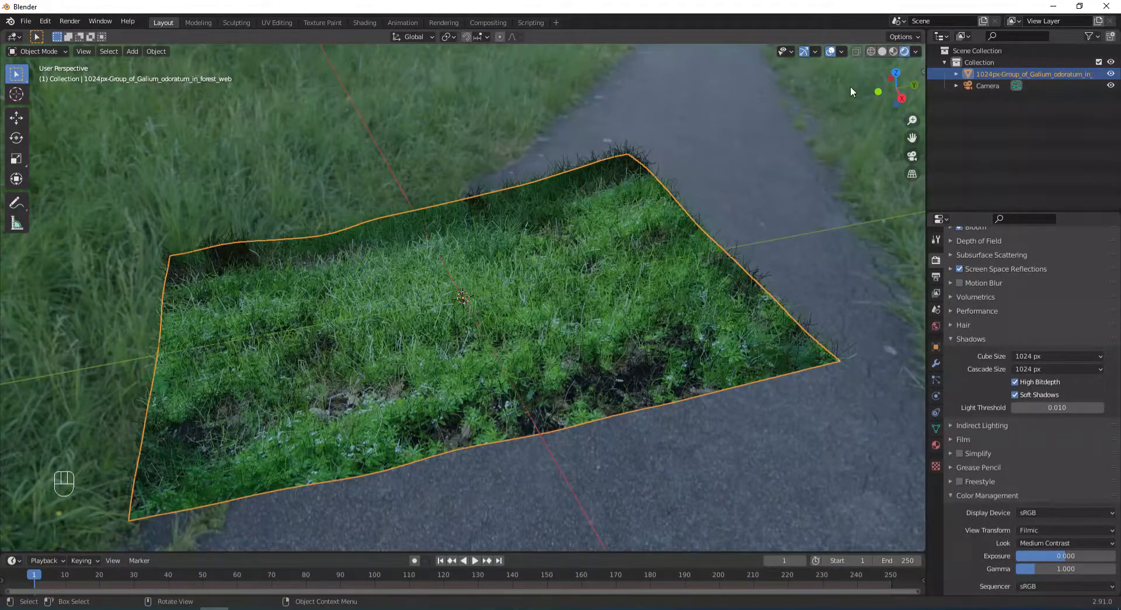
click(882, 52)
scroll(659, 259, down, 2)
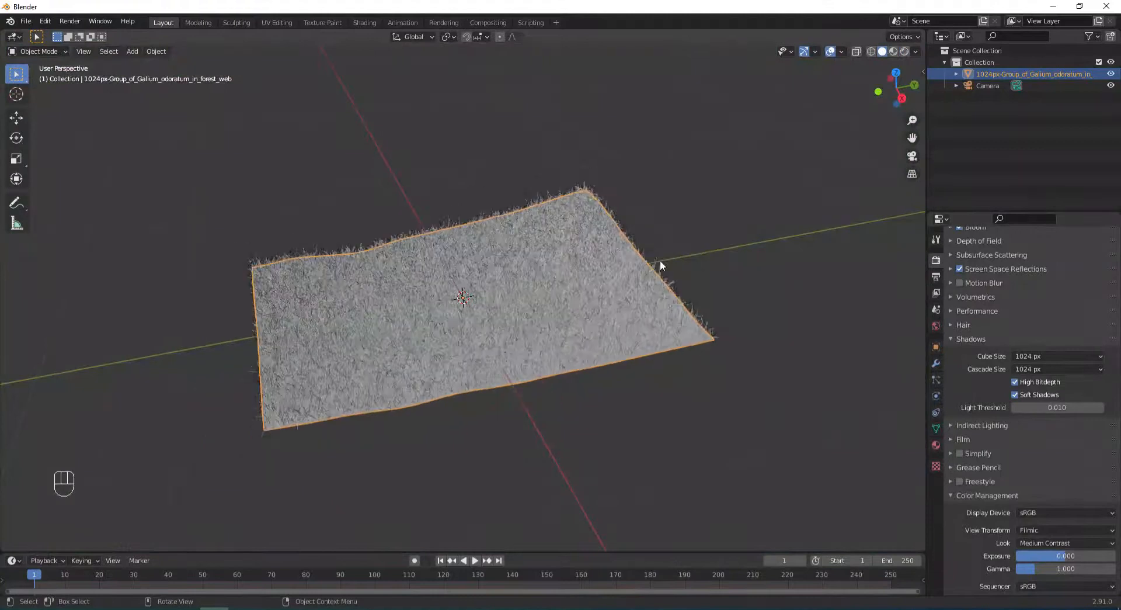
key(shift+a)
mouse_move(633, 406)
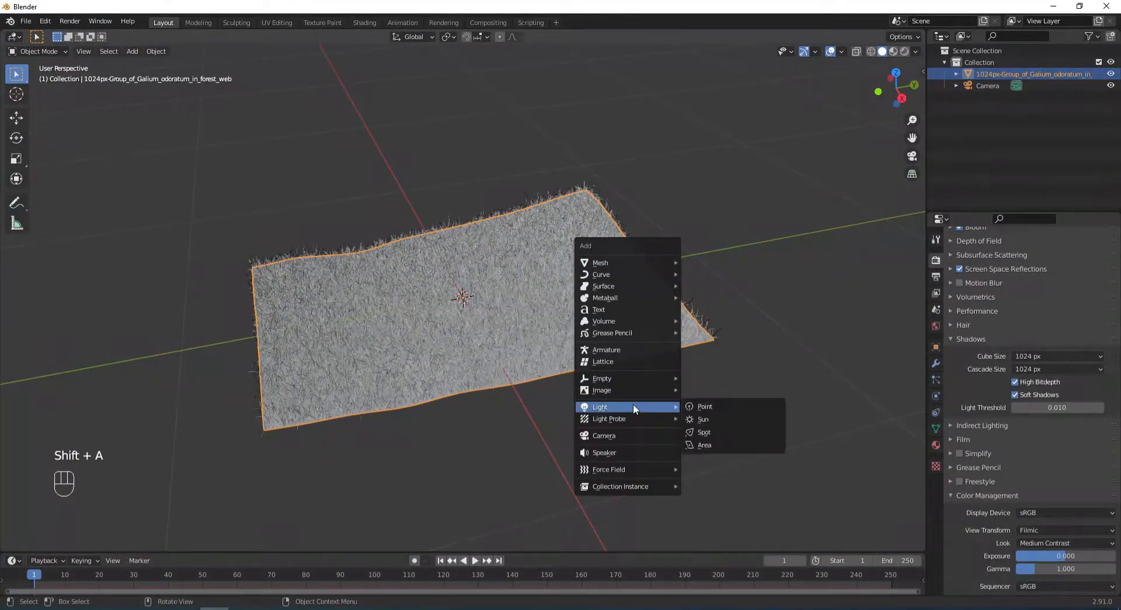
click(704, 445)
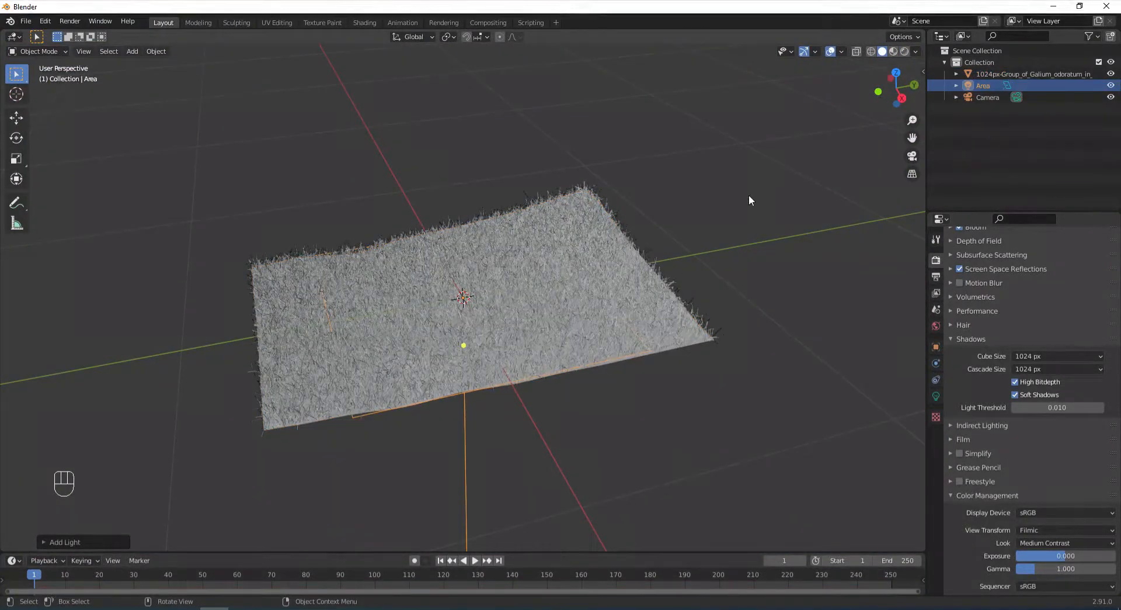
In Material Preview, raise the area light well above the ground plane and shift it over the plane's +X, -Y corner
click(893, 51)
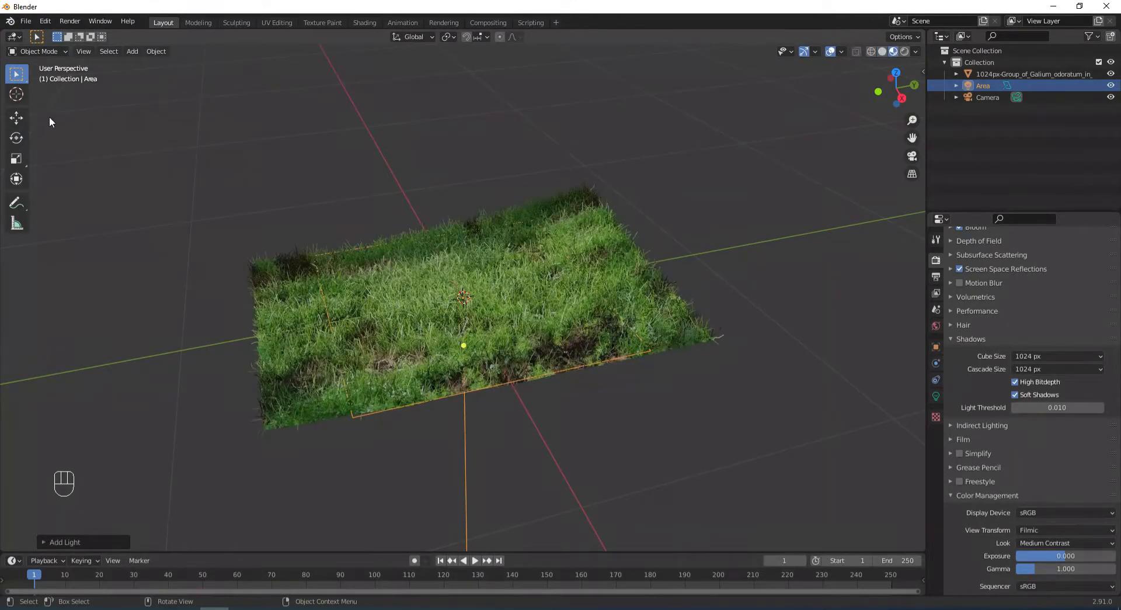
click(16, 117)
drag(462, 272, 462, 96)
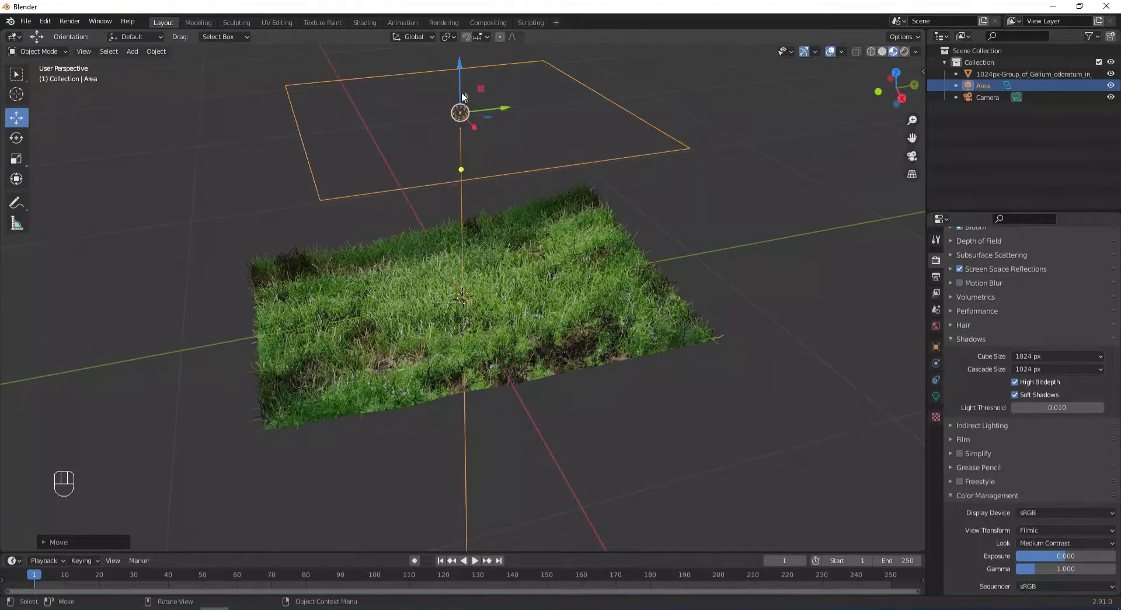
key(KP_7)
drag(500, 298, 632, 315)
drag(585, 254, 586, 400)
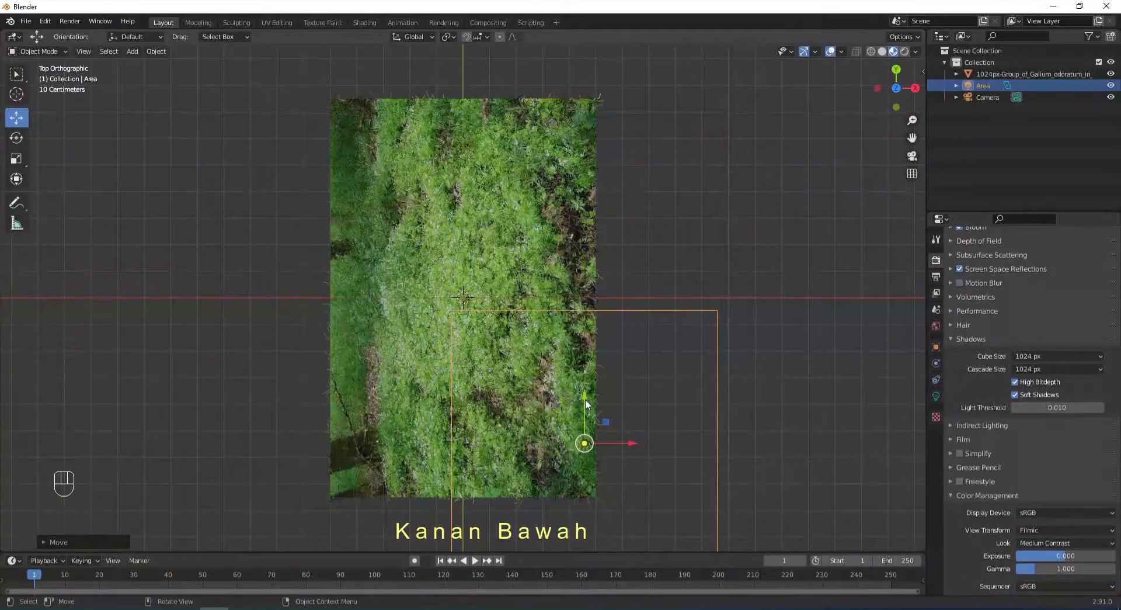
Duplicate the area light over the plane's +X, +Y corner, and place another copy over the middle of the -X edge
key(shift+d)
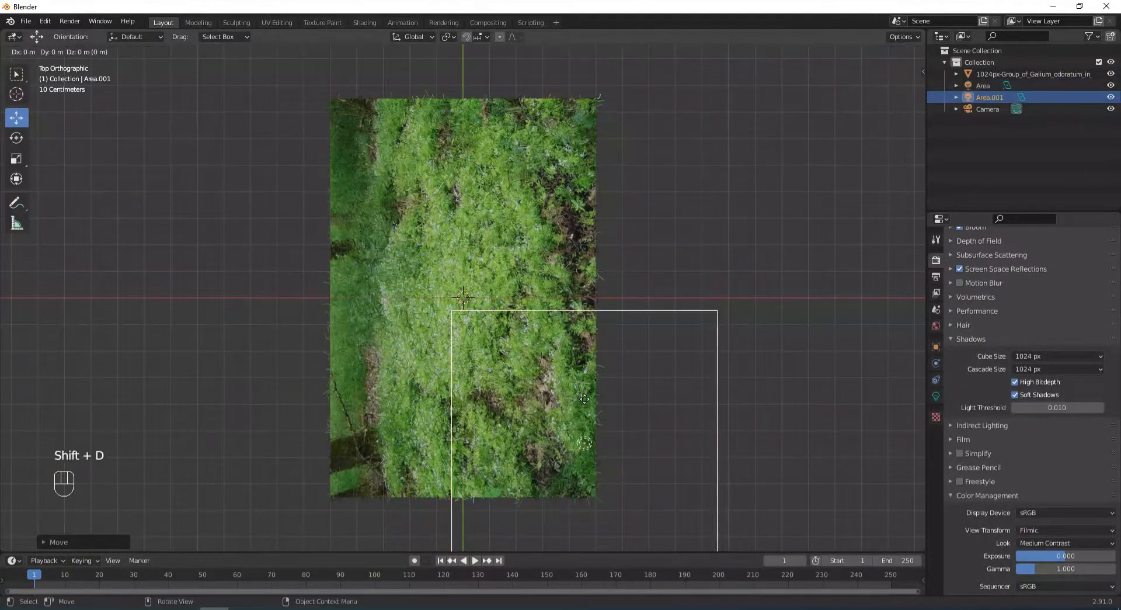
click(585, 100)
key(shift+d)
key(x)
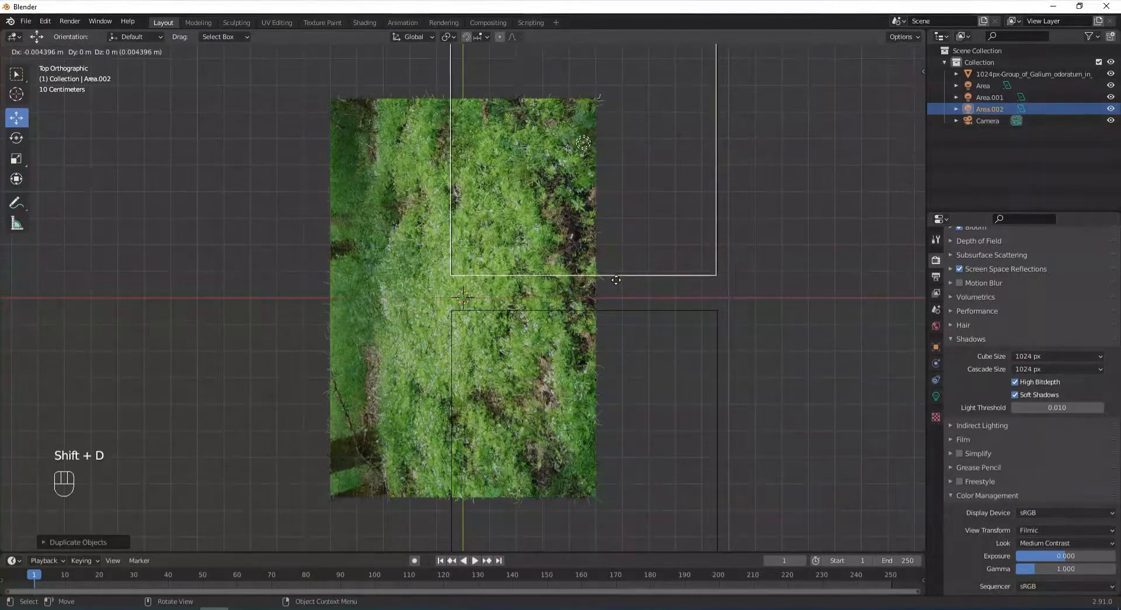
click(362, 295)
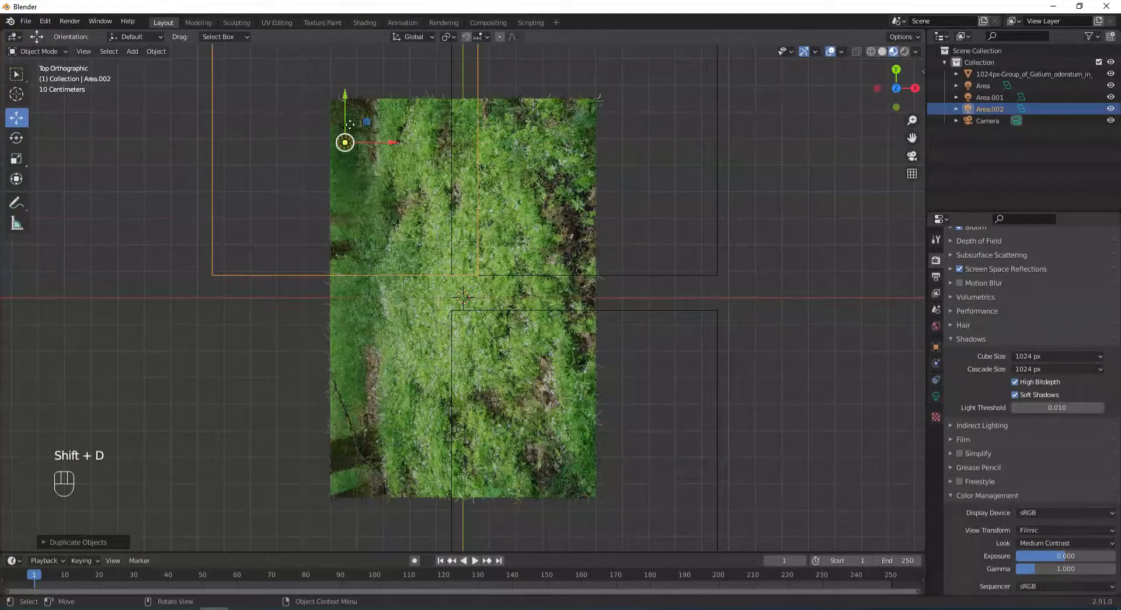
drag(346, 109, 345, 286)
Set the Power of the first area light, at the +X, -Y corner, to 45 W
middle_drag(346, 286, 723, 264)
click(383, 245)
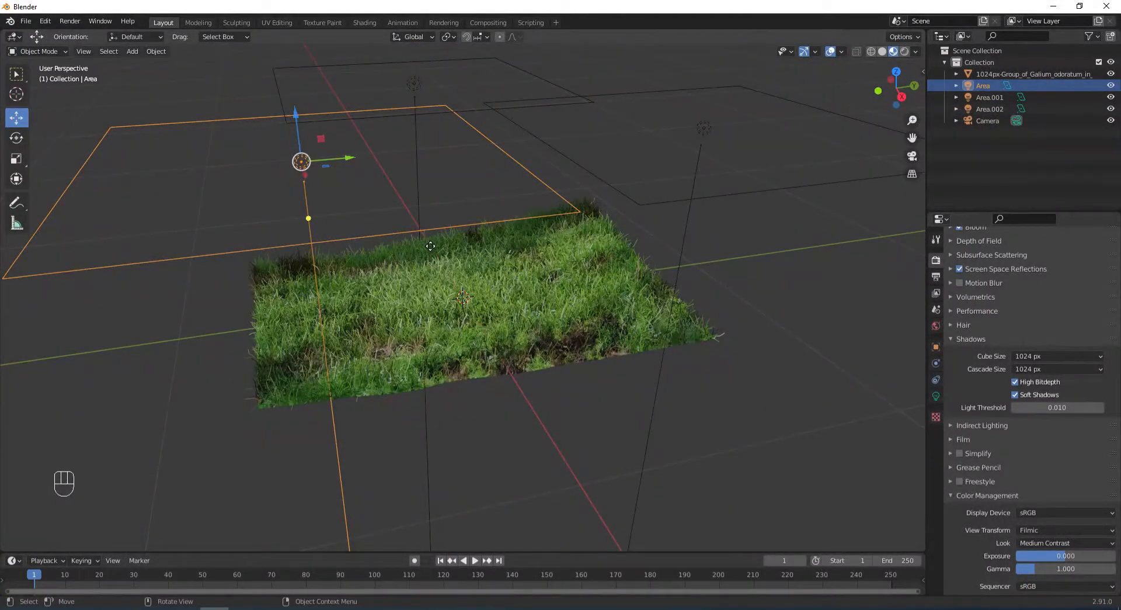
click(936, 397)
click(1051, 335)
text(45)
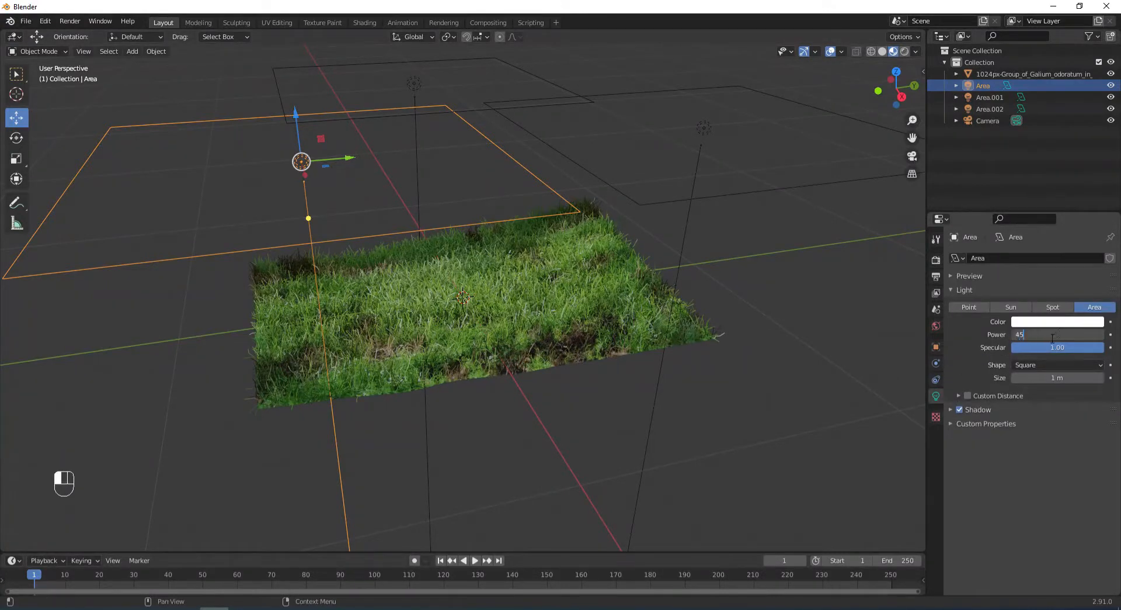
click(1048, 341)
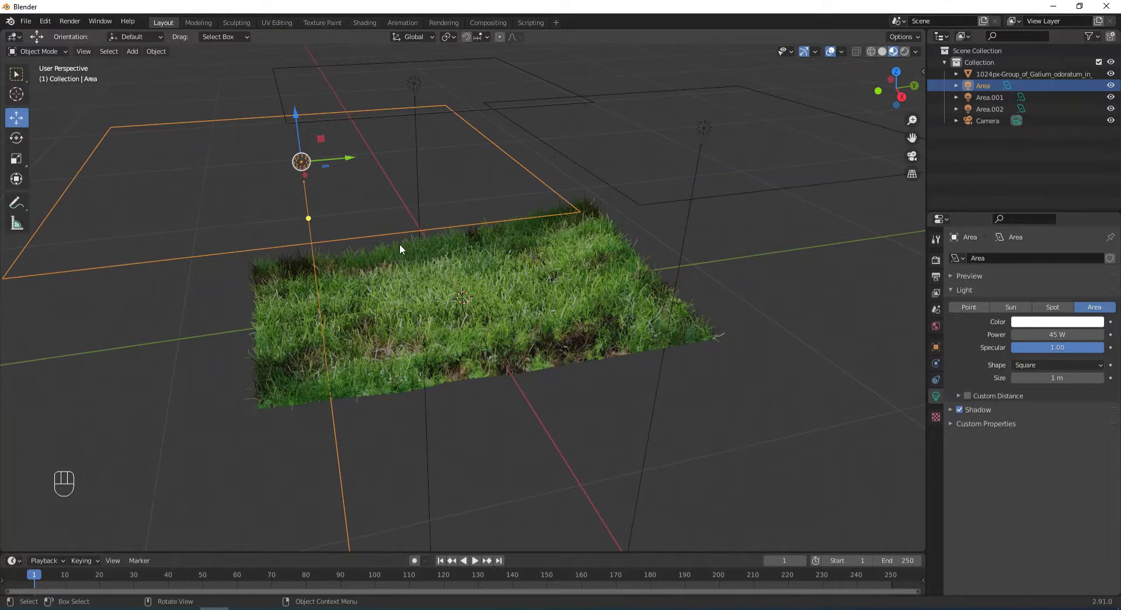
Rotate the first area light freely with Trackball so it tilts toward the grass
key(r)
key(r)
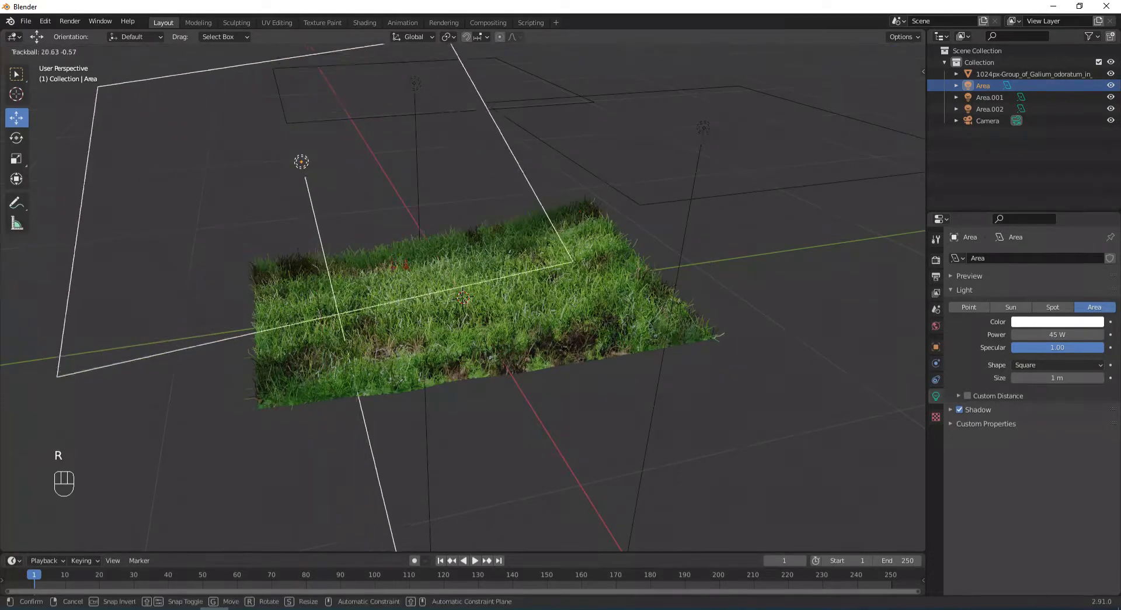
click(526, 283)
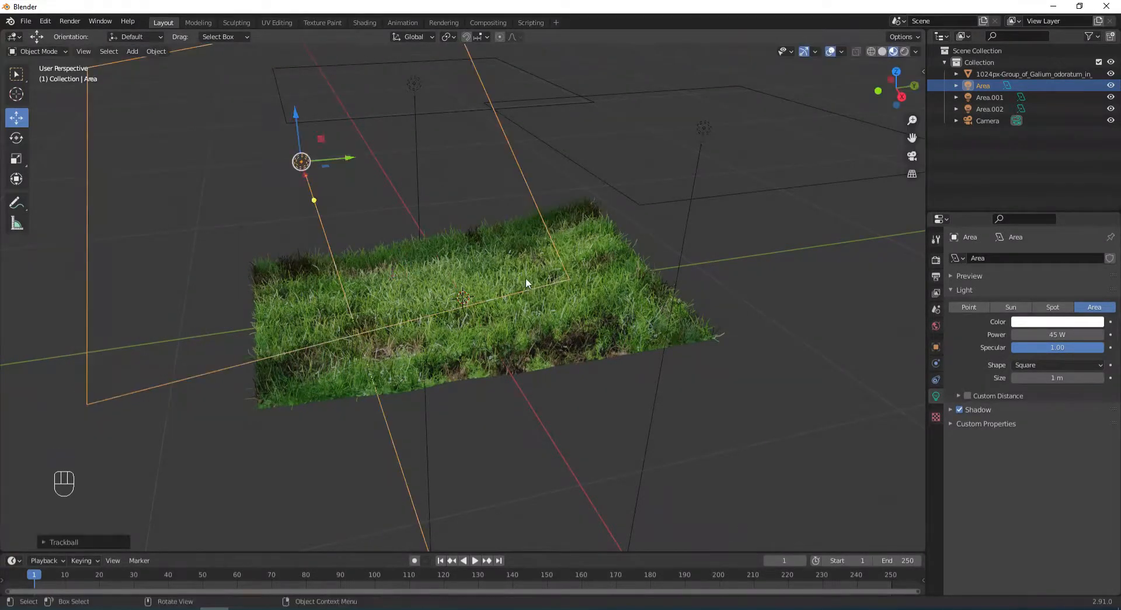
Set the Power of the Area.001 light to 20 W
middle_drag(540, 296, 554, 334)
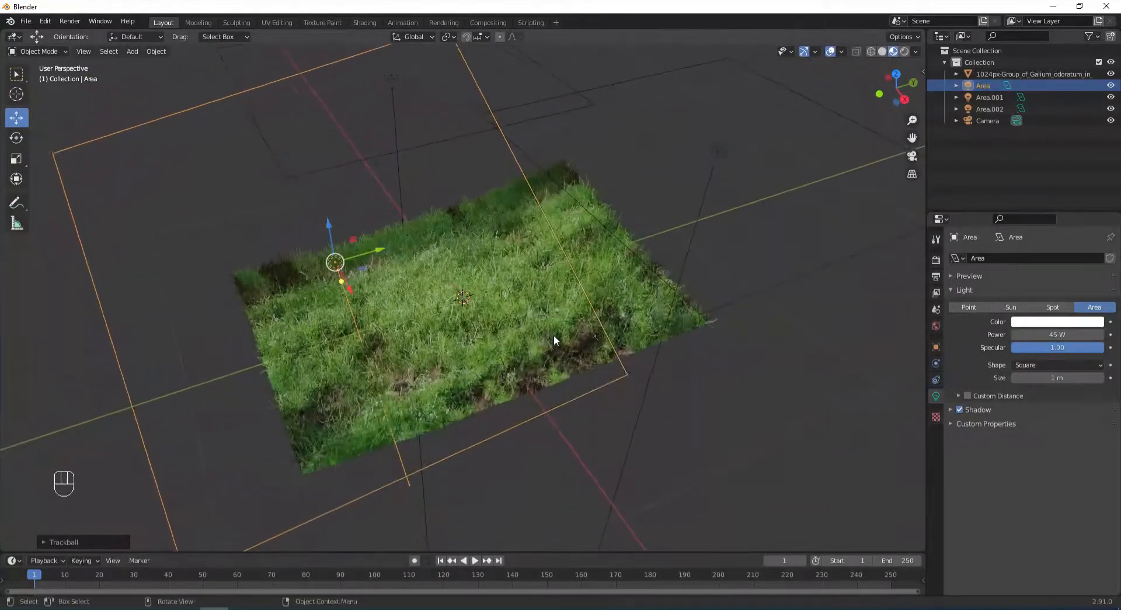
click(992, 97)
click(1068, 336)
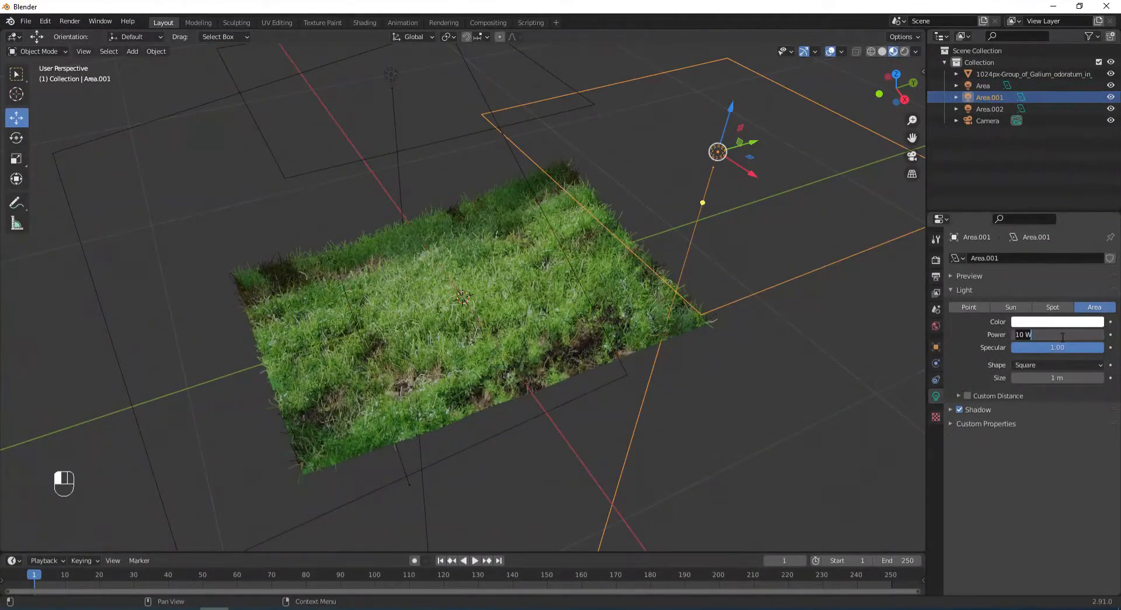
text(20)
key(Return)
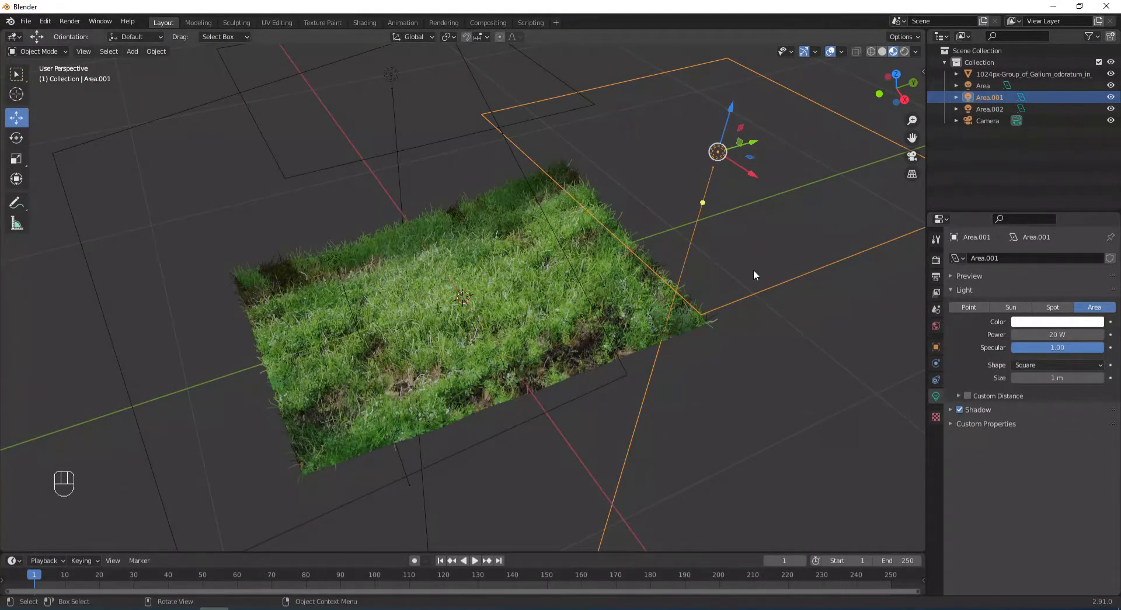
Rotate the Area.001 light freely with Trackball so it tilts toward the grass
key(r)
key(r)
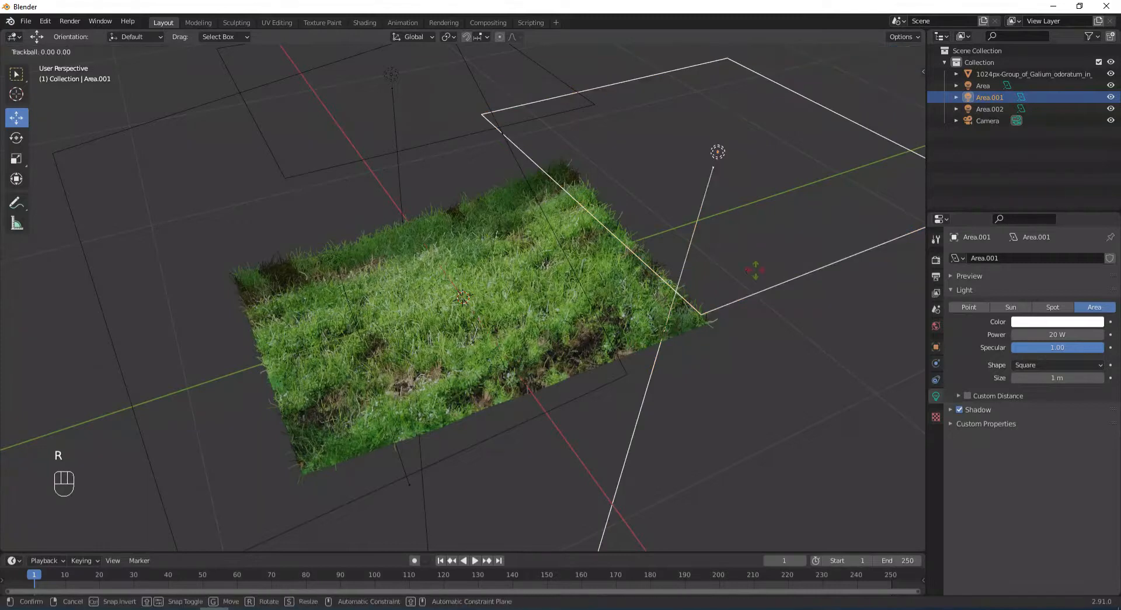
click(744, 326)
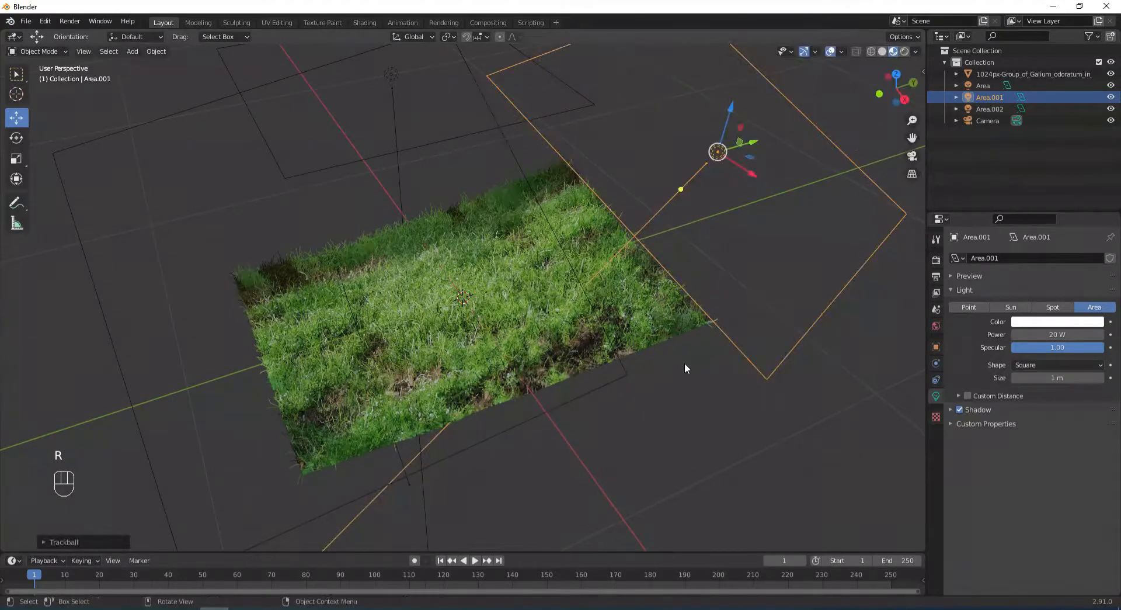
Set the Power of the Area.002 light to 30 W
click(382, 155)
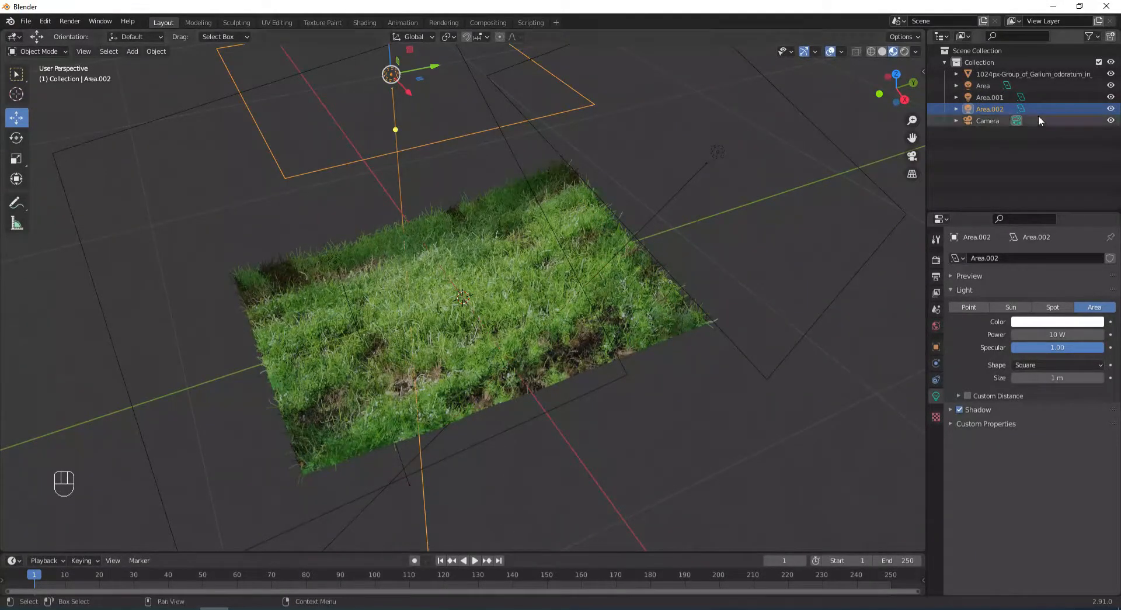
double_click(1056, 335)
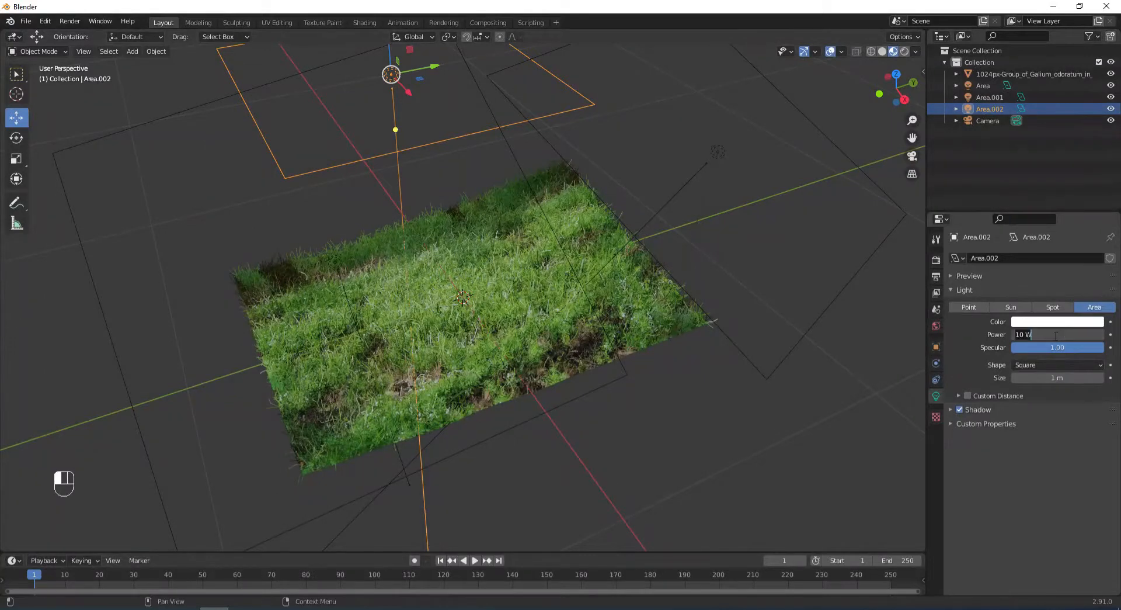
text(30)
key(Return)
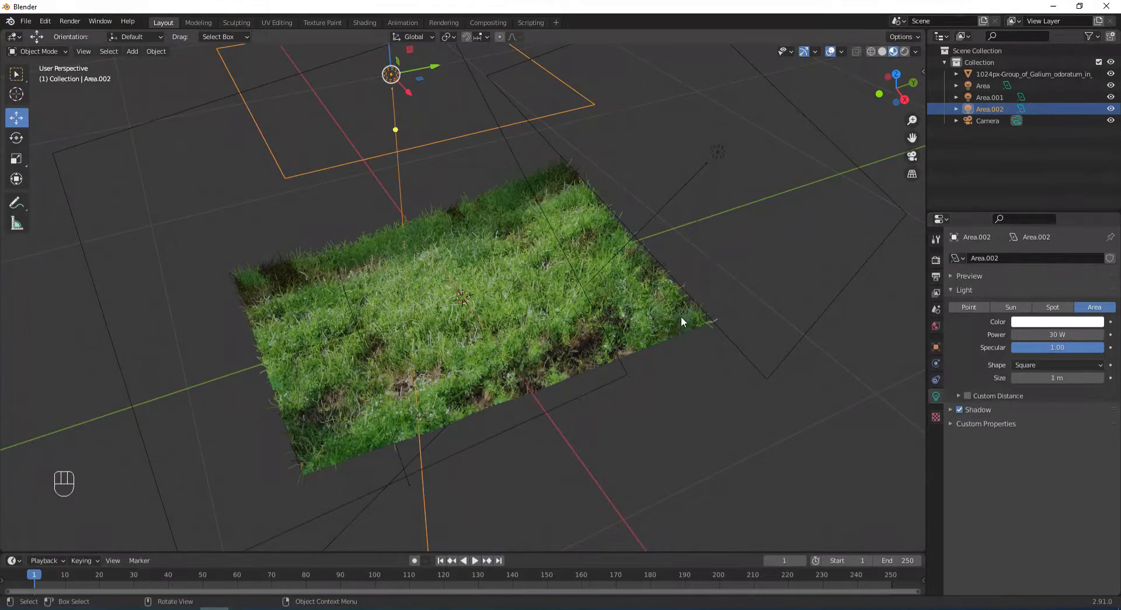
Switch the viewport to Rendered shading and set the Power of the first area light (Area) to 25 W
click(905, 51)
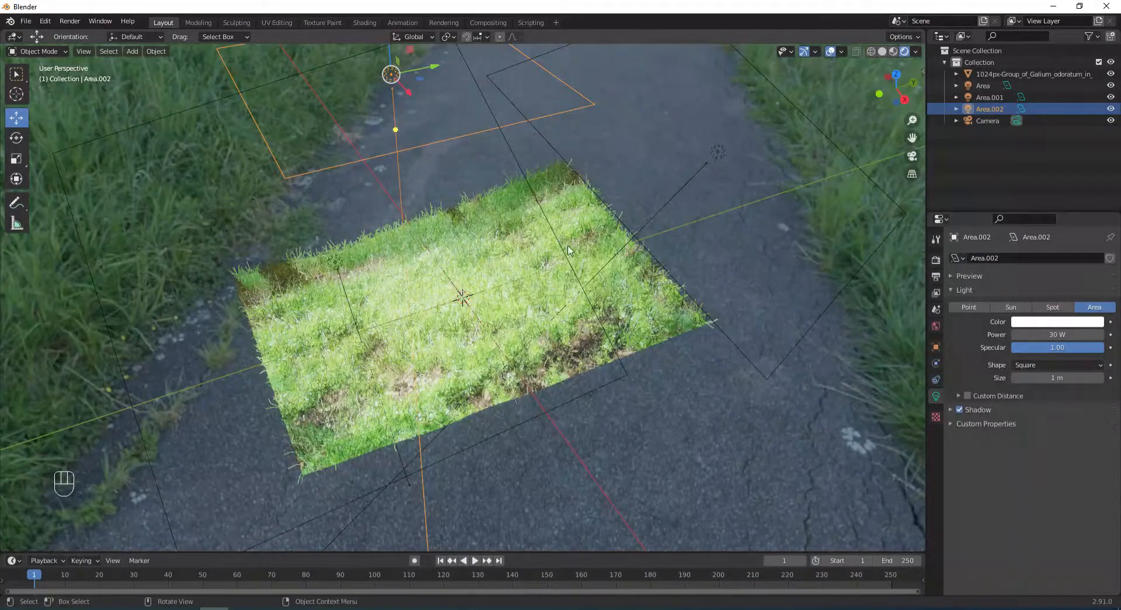
click(988, 86)
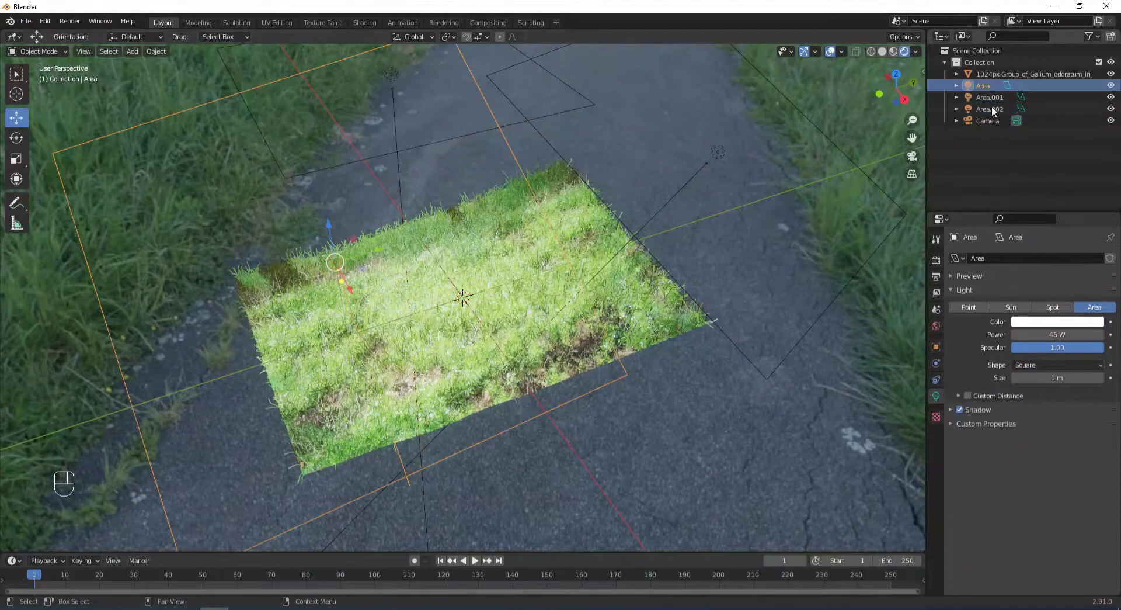
click(1056, 334)
text(25)
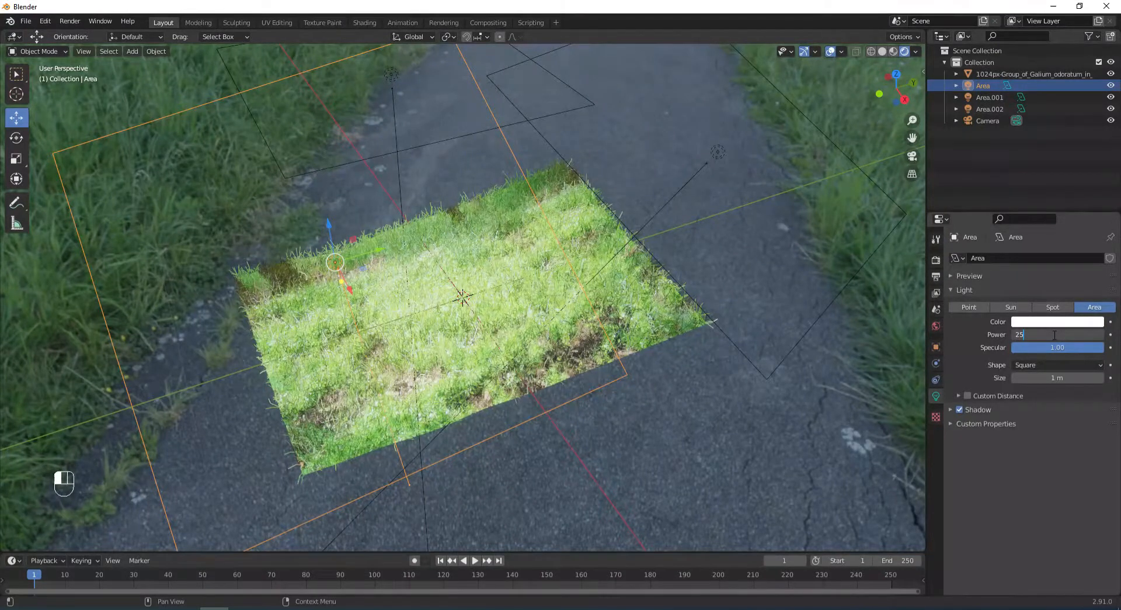
key(Return)
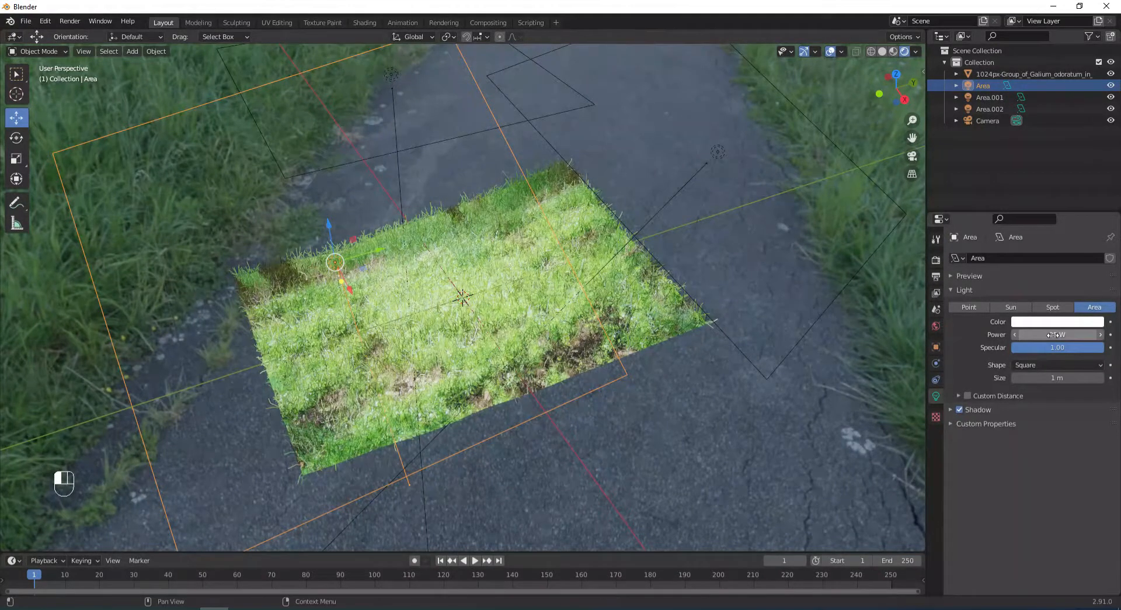
Set the Power of the Area.001 light to 15 W
click(1002, 97)
click(1057, 332)
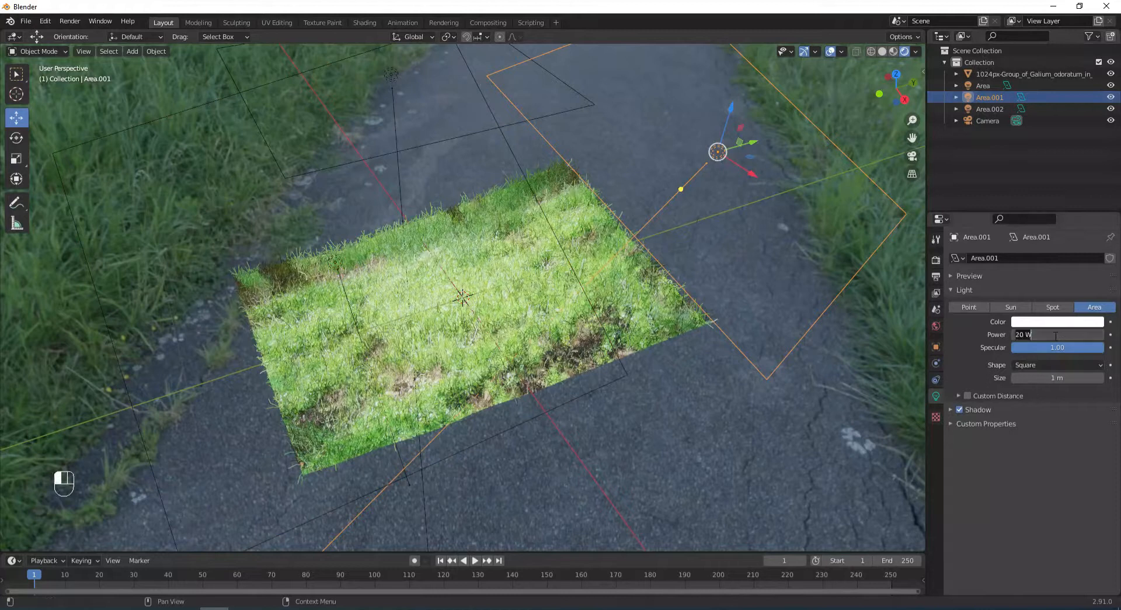
text(15)
key(Return)
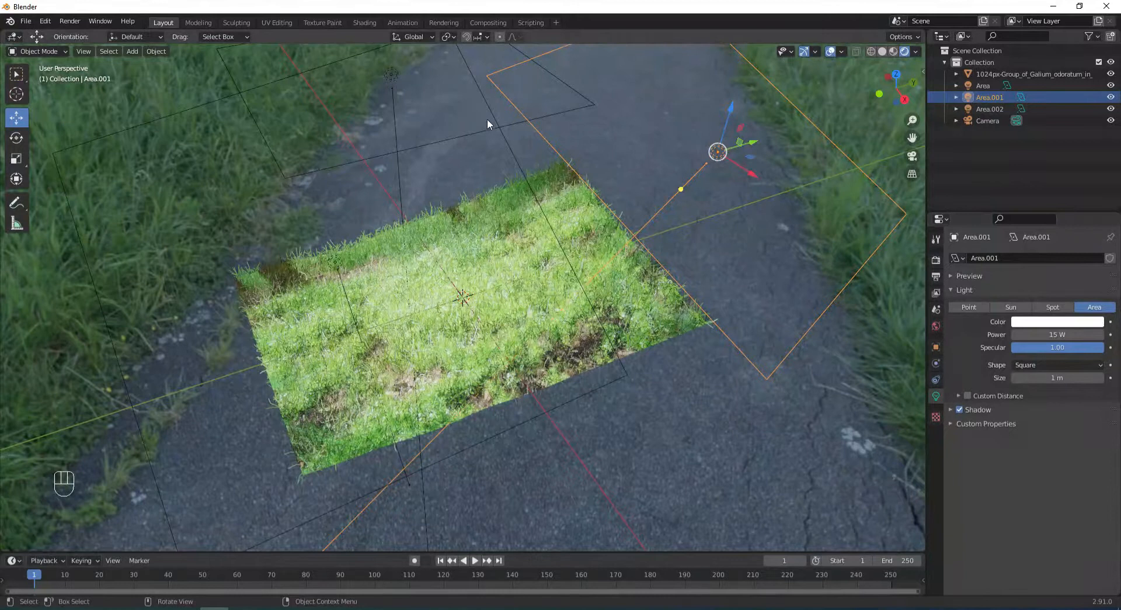
Set the Power of the Area.002 light to 15 W
click(472, 131)
click(1061, 334)
text(15)
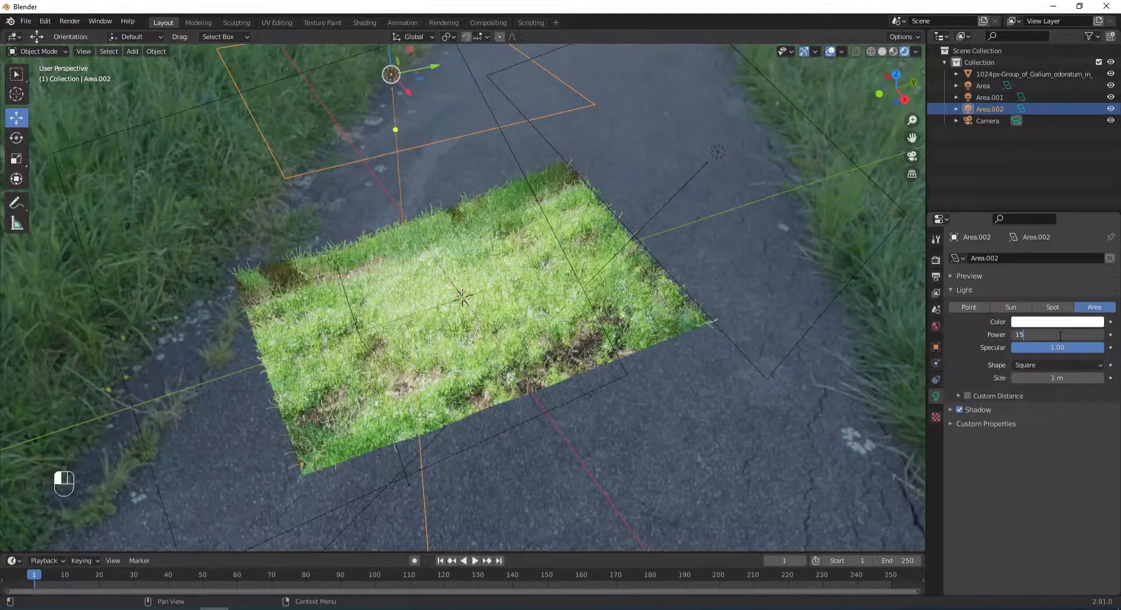
key(Return)
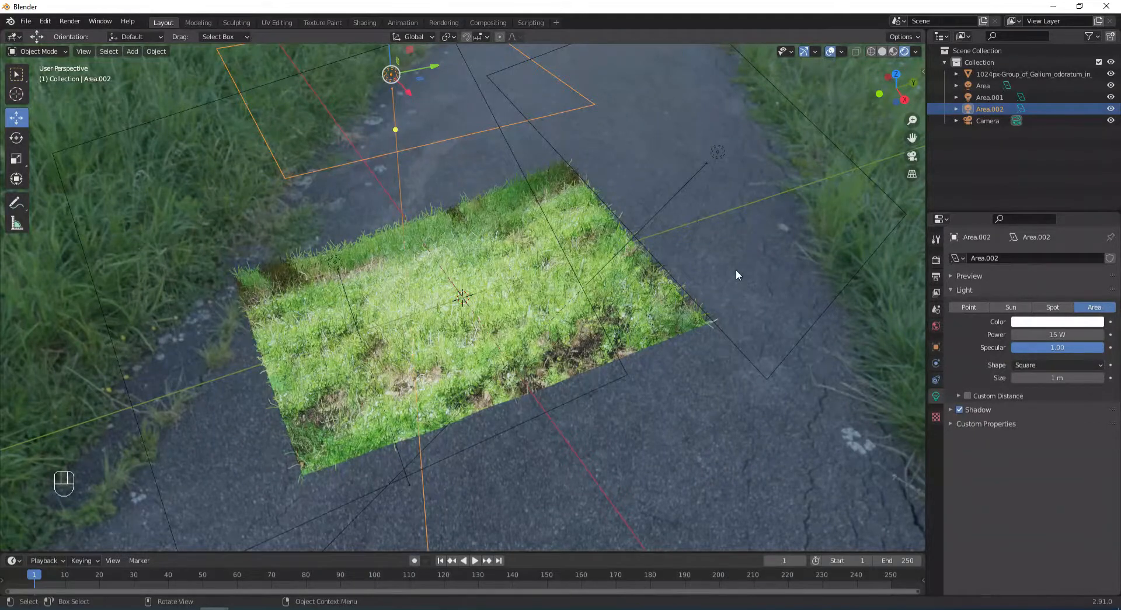
Enable Transparent in the render Film settings to hide the background, and deselect the light
scroll(736, 268, up, 1)
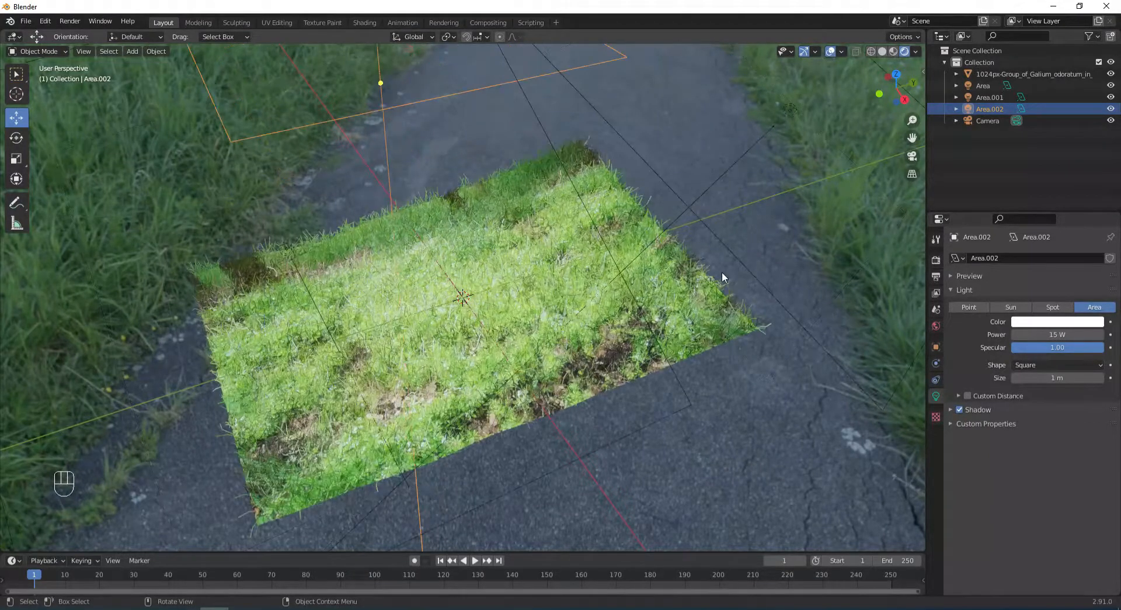
click(936, 259)
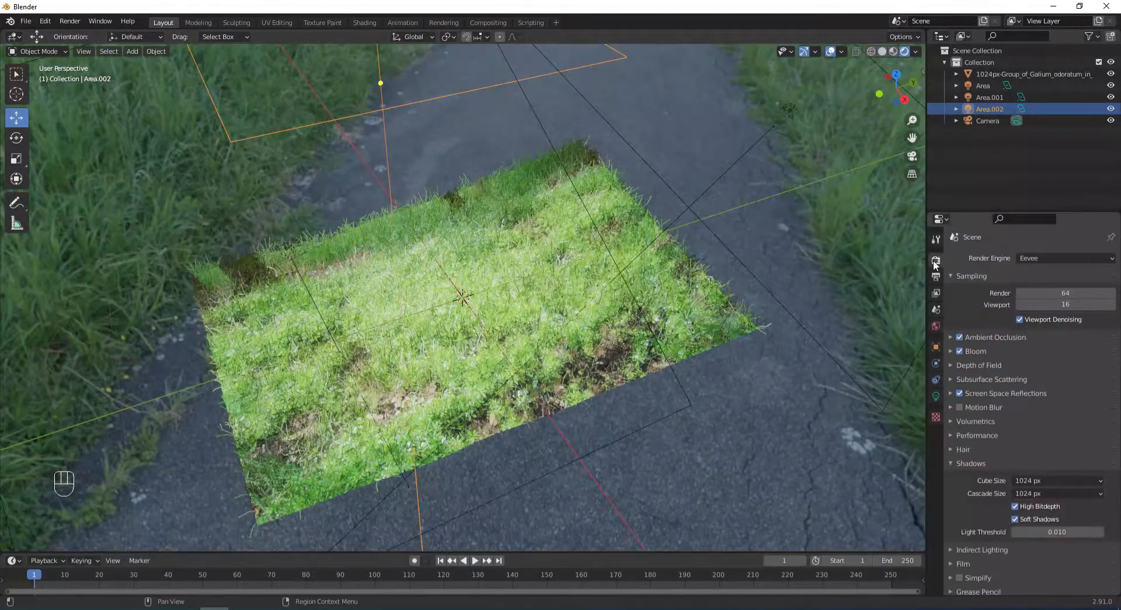
scroll(993, 350, down, 2)
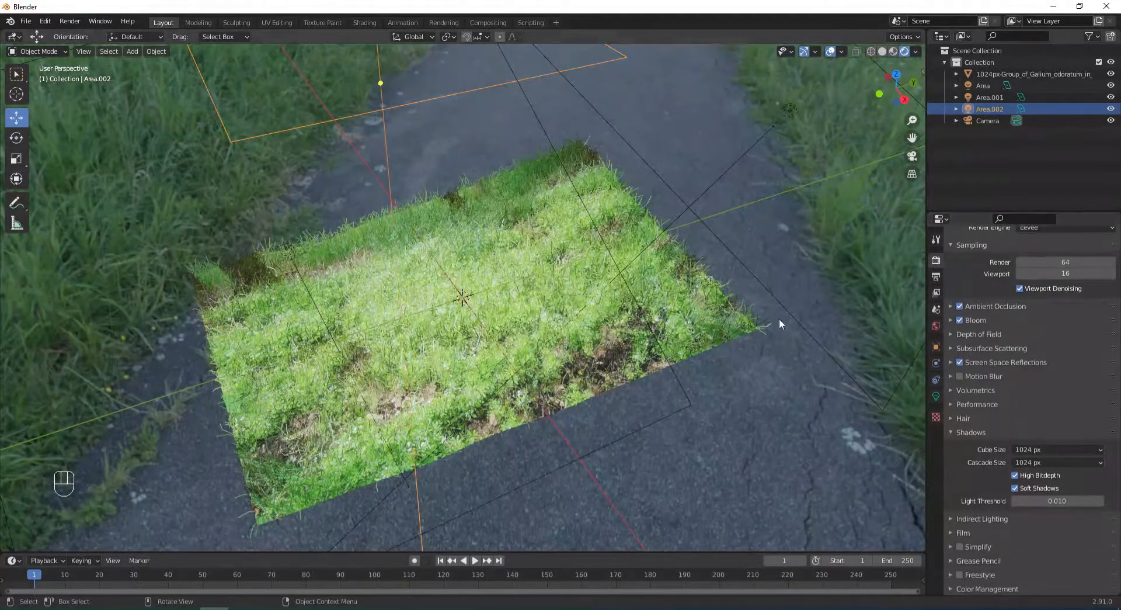
click(951, 531)
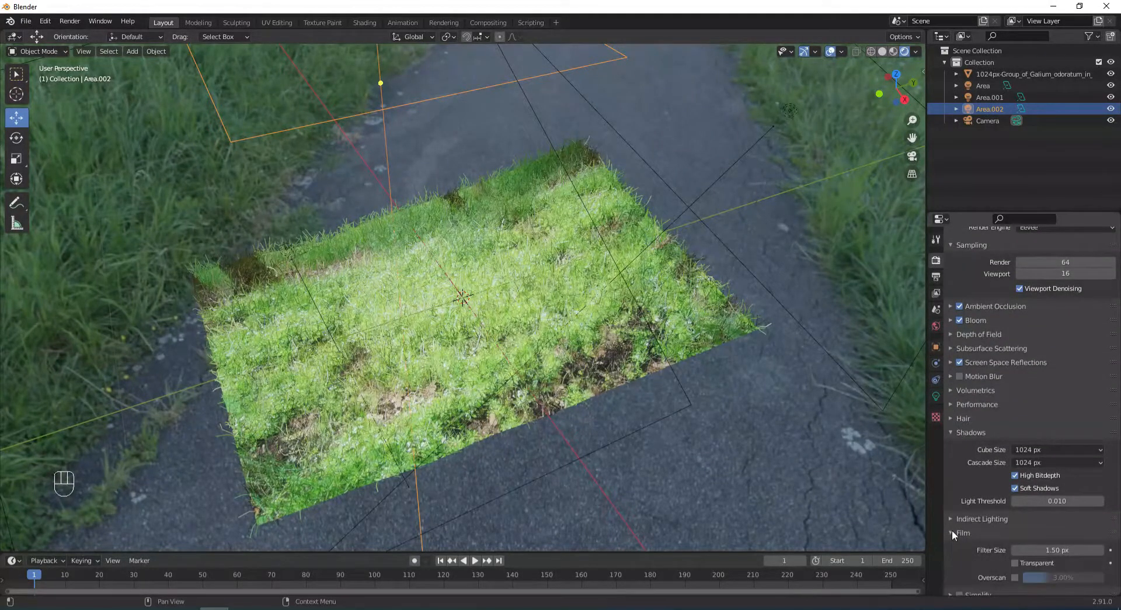
click(1016, 563)
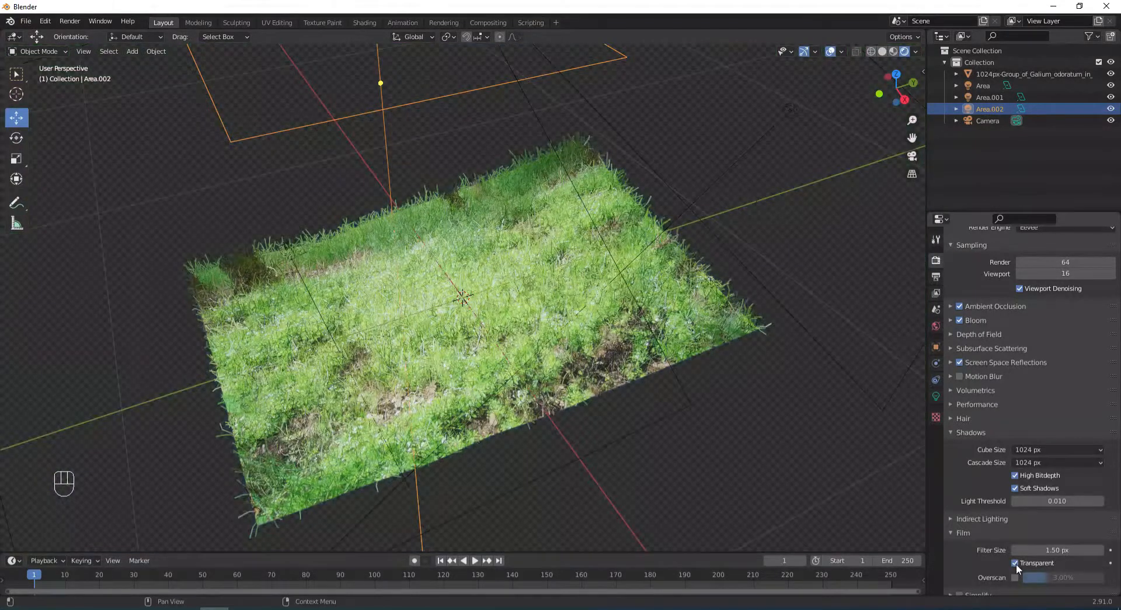
click(773, 208)
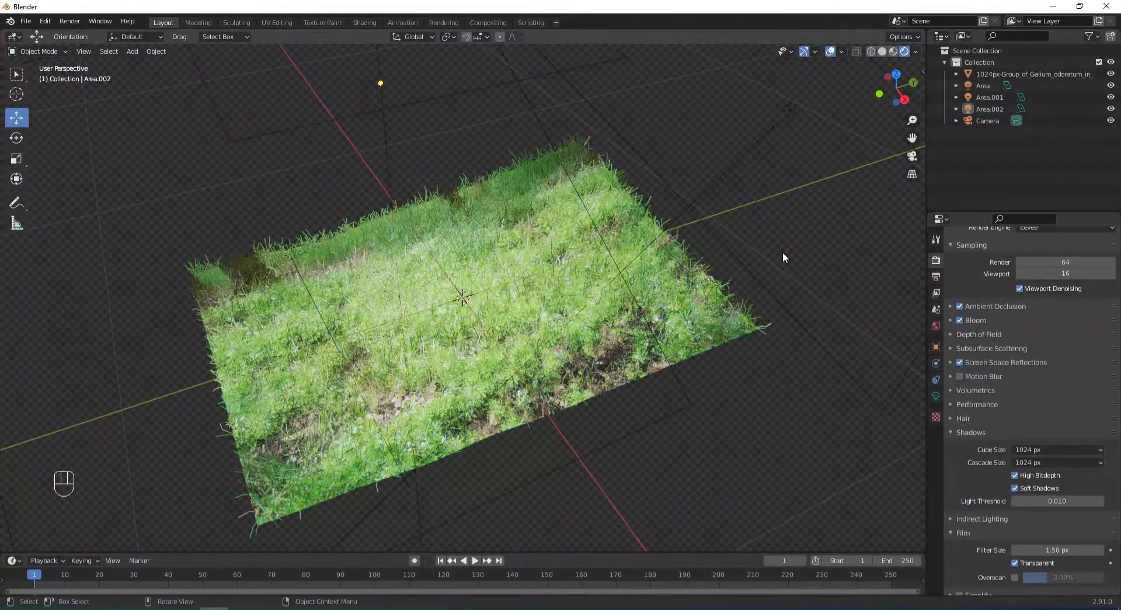
Look through the camera and enable the Camera to View lock
click(912, 156)
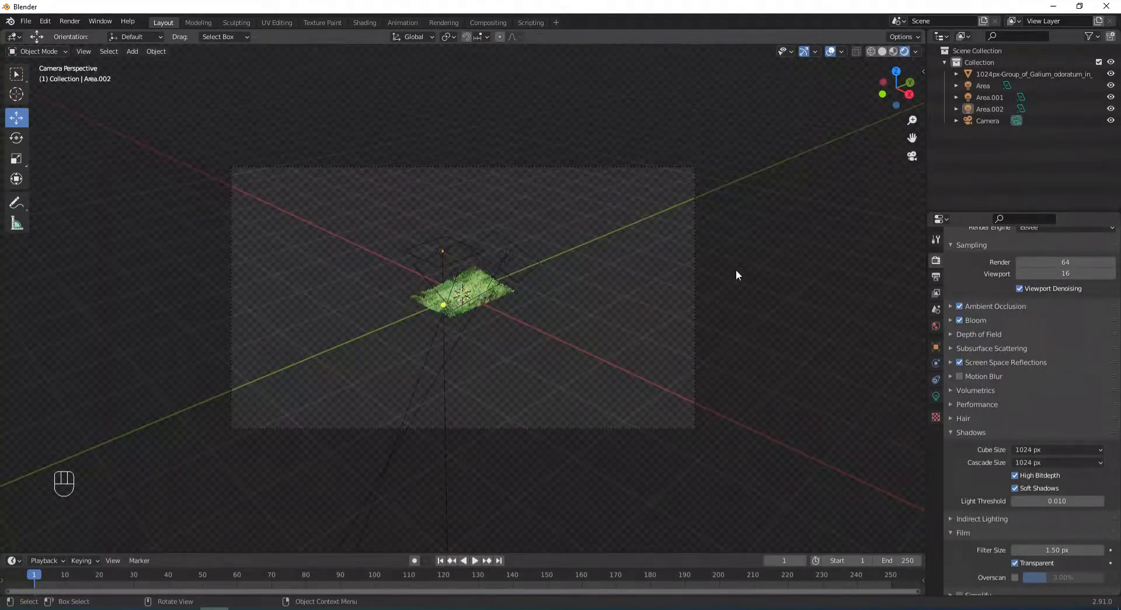
key(n)
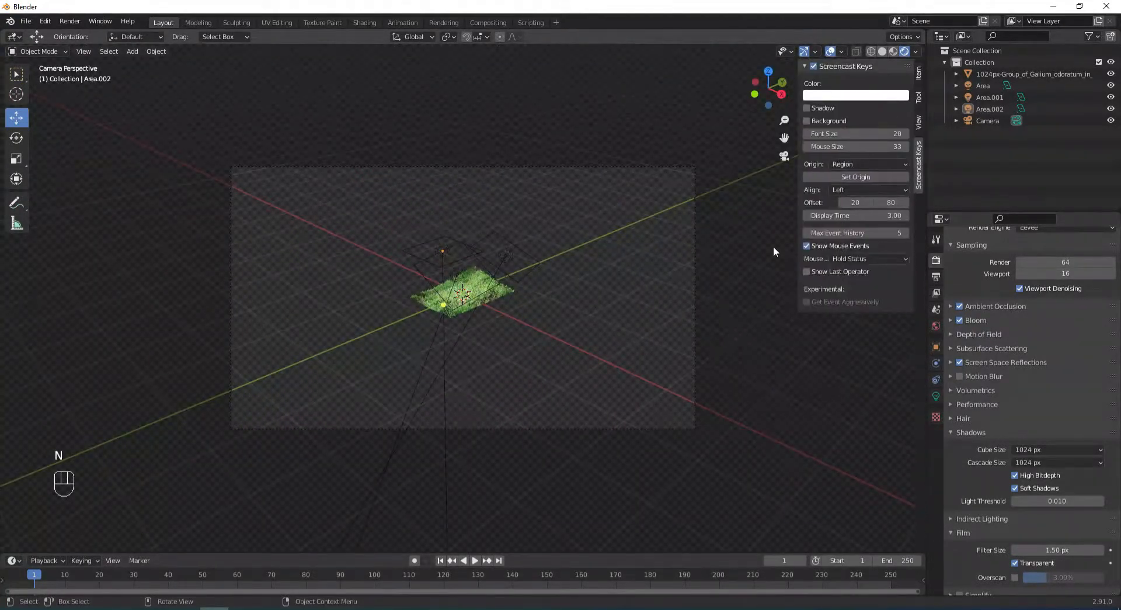
click(918, 122)
click(858, 208)
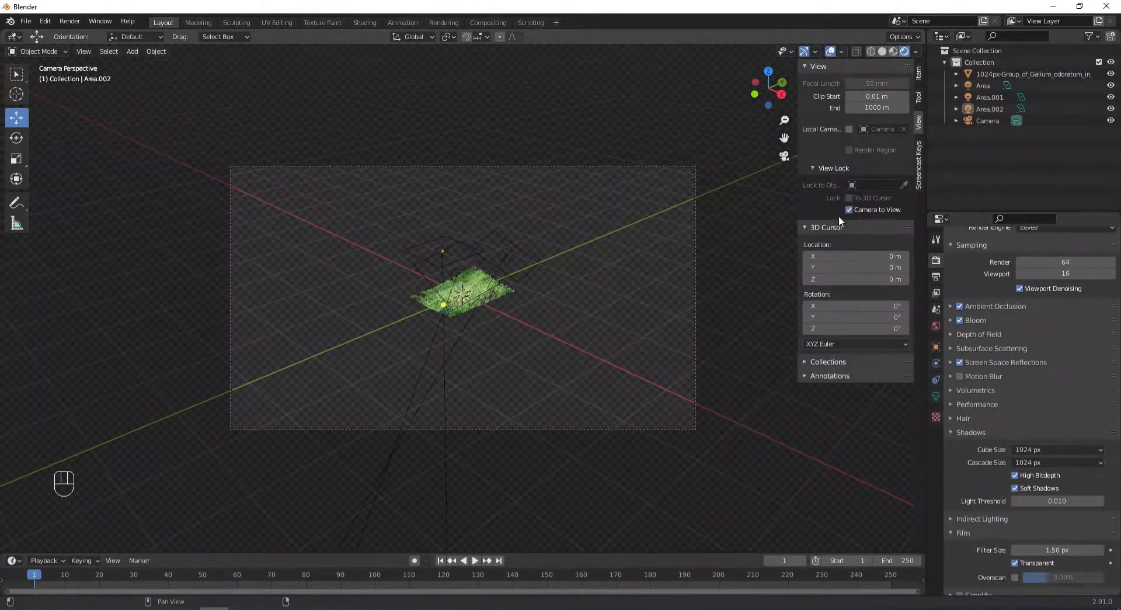
Bring the camera in close so the grass plane fills the frame, and turn the Camera to View lock off
scroll(597, 293, up, 8)
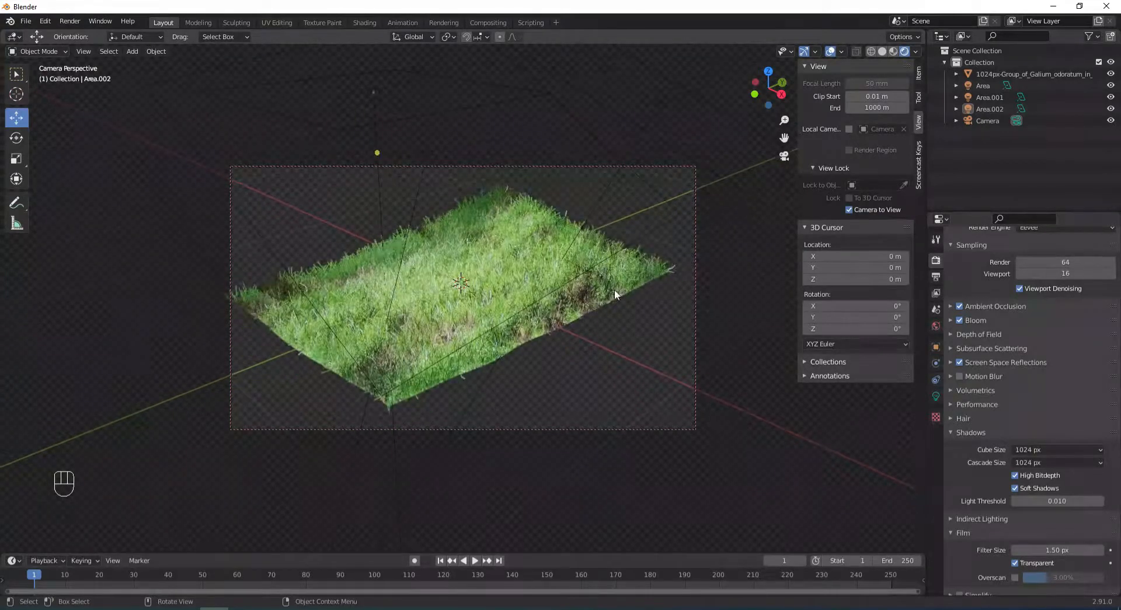
scroll(614, 289, up, 5)
scroll(608, 294, up, 1)
mouse_move(604, 293)
shift+middle_down()
mouse_move(618, 293)
mouse_move(604, 296)
shift+middle_up()
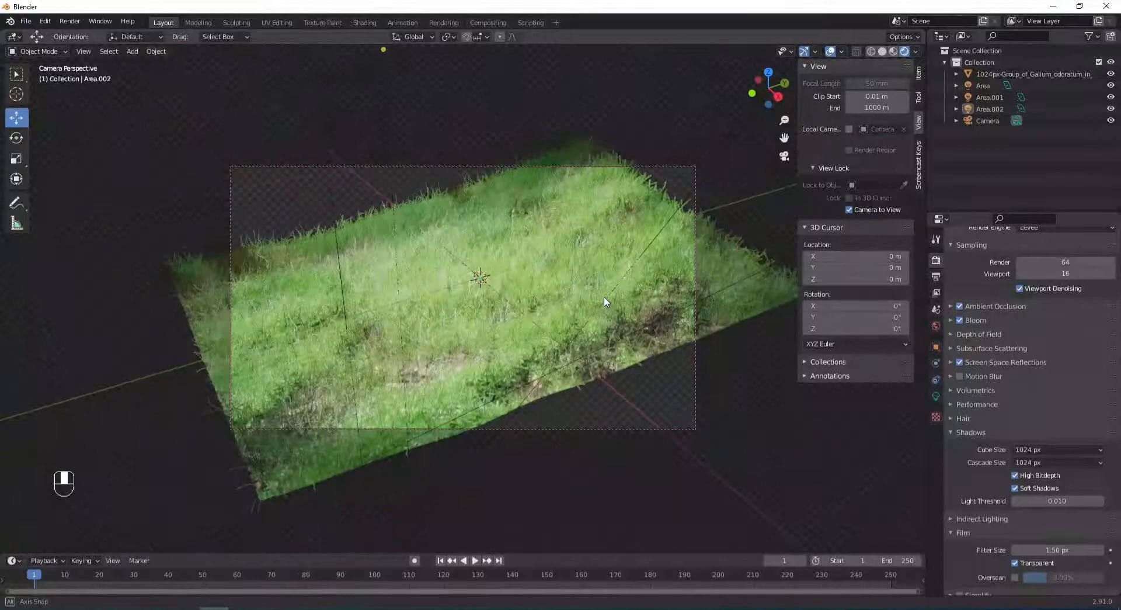
click(849, 209)
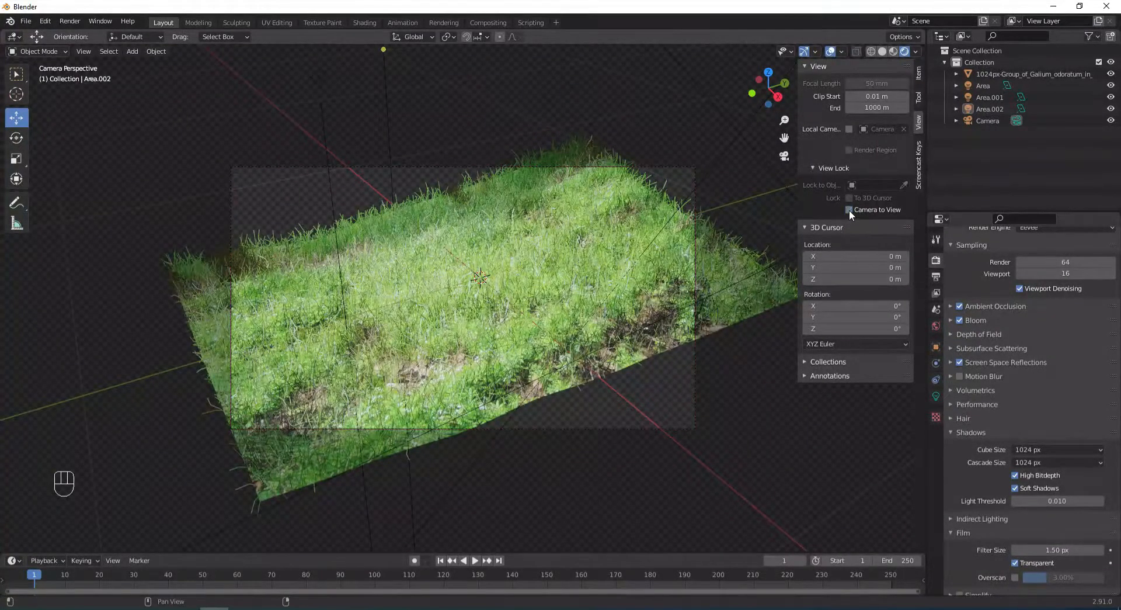
key(n)
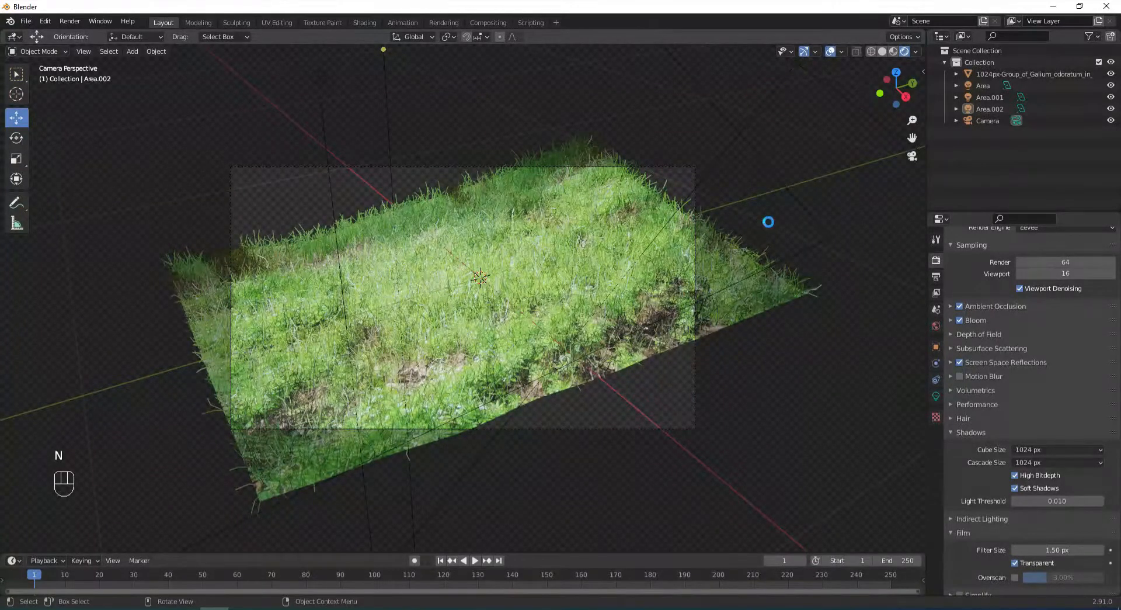
Render the camera view with Eevee, inspect the whole image and close the render window
key(F12)
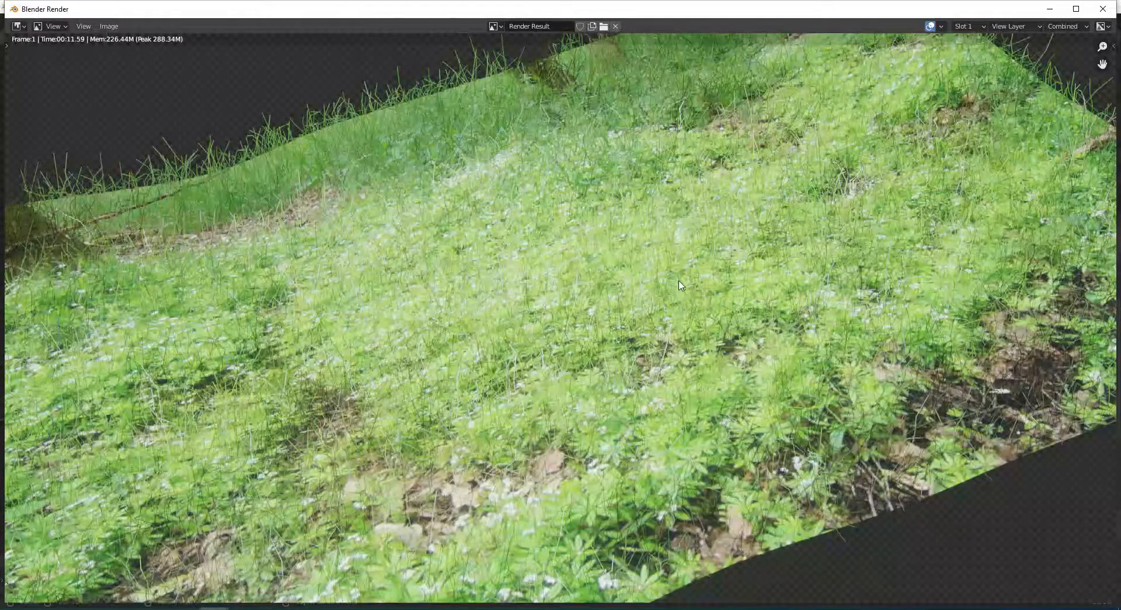
scroll(679, 284, down, 2)
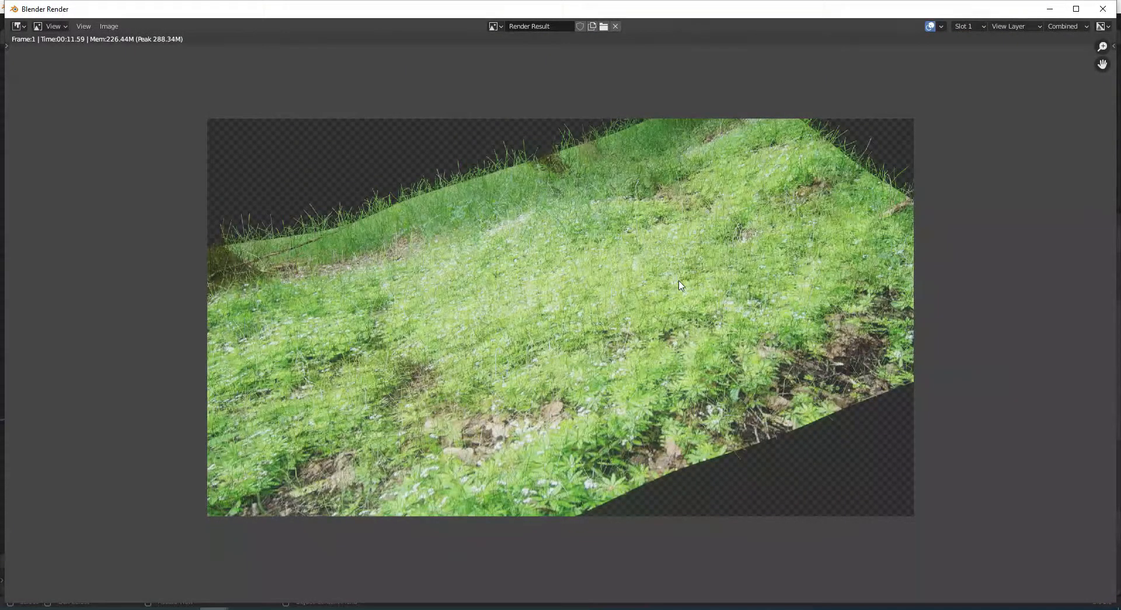
click(1103, 8)
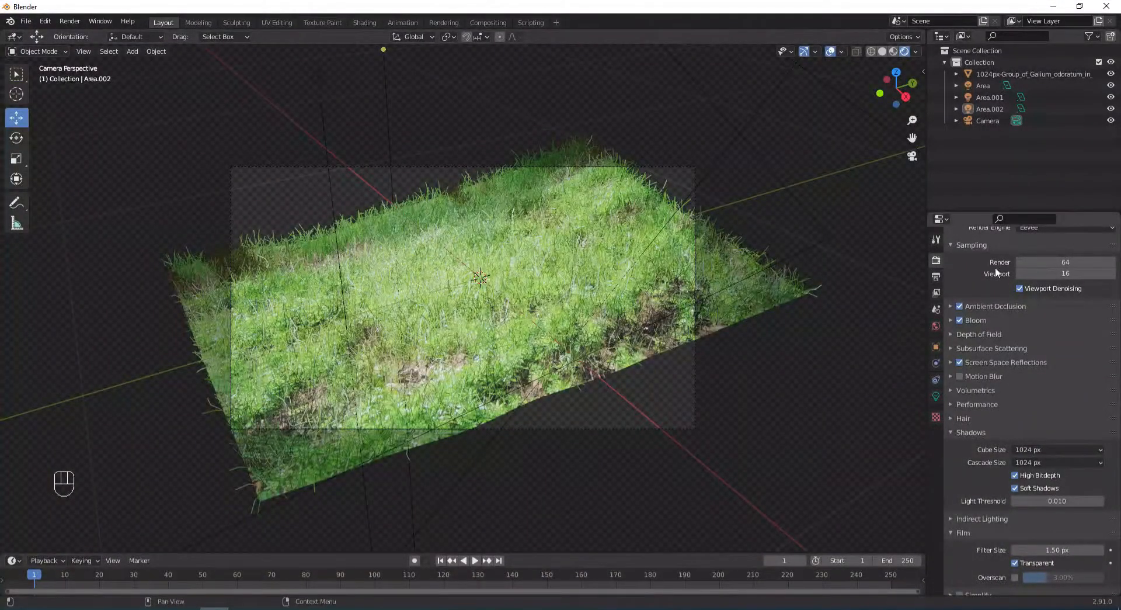
Change the scene's render engine to Cycles
scroll(996, 272, up, 2)
click(1043, 258)
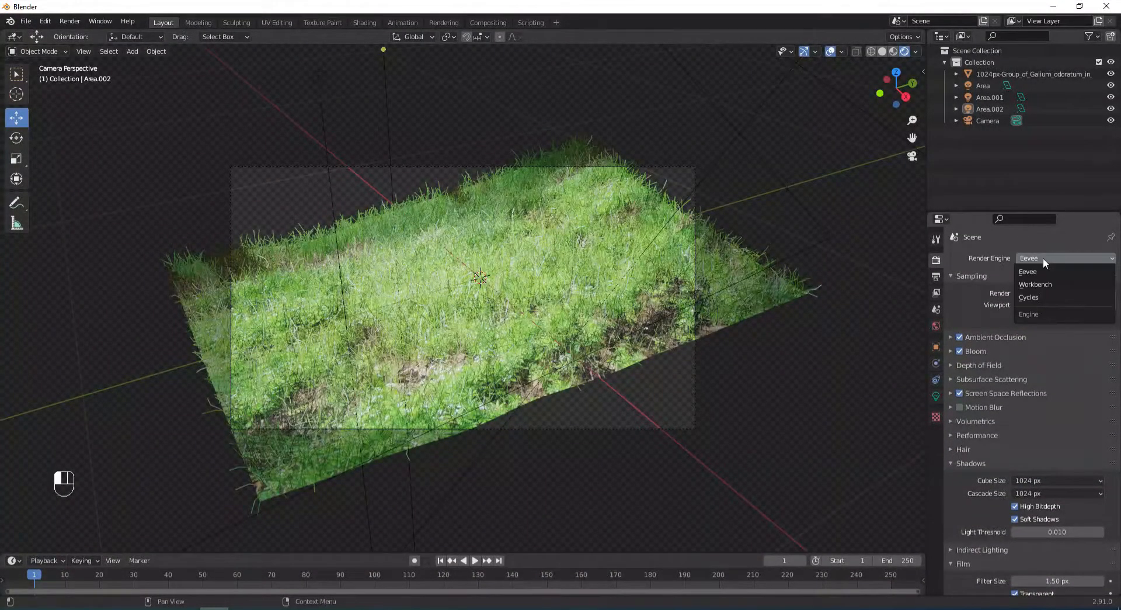
click(1031, 298)
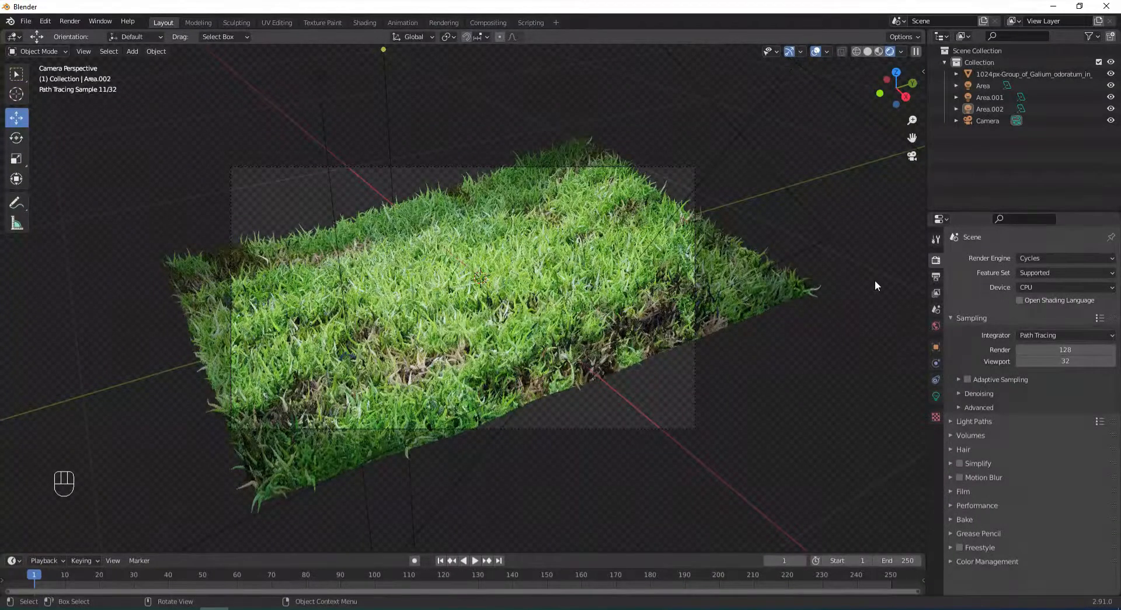
Set the output resolution percentage to 50% and render the camera view with Cycles
click(936, 276)
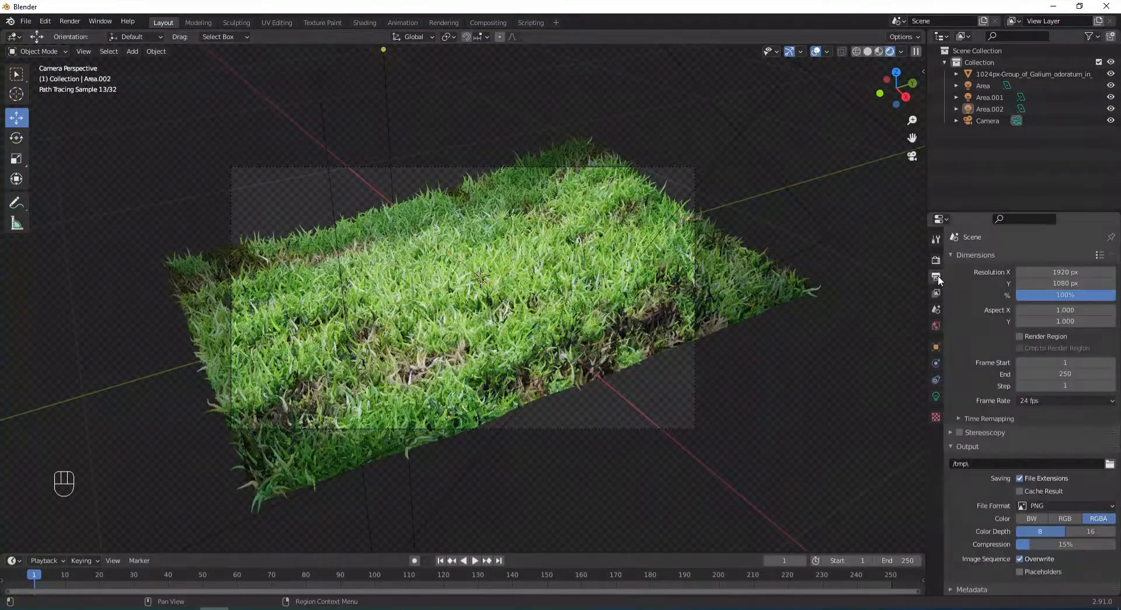
click(1059, 296)
text(50)
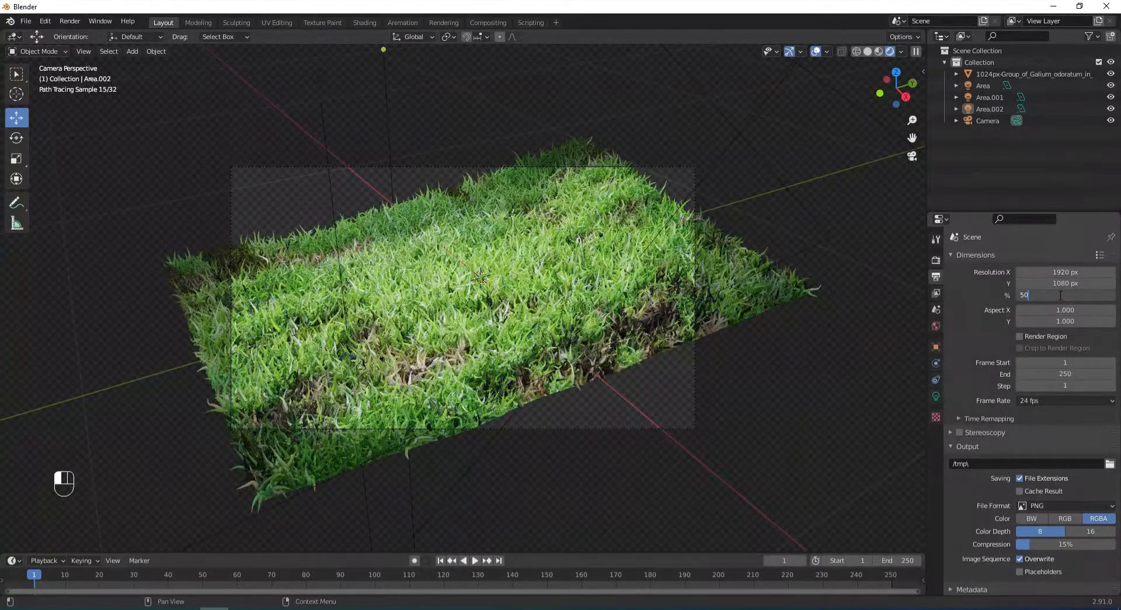
key(Return)
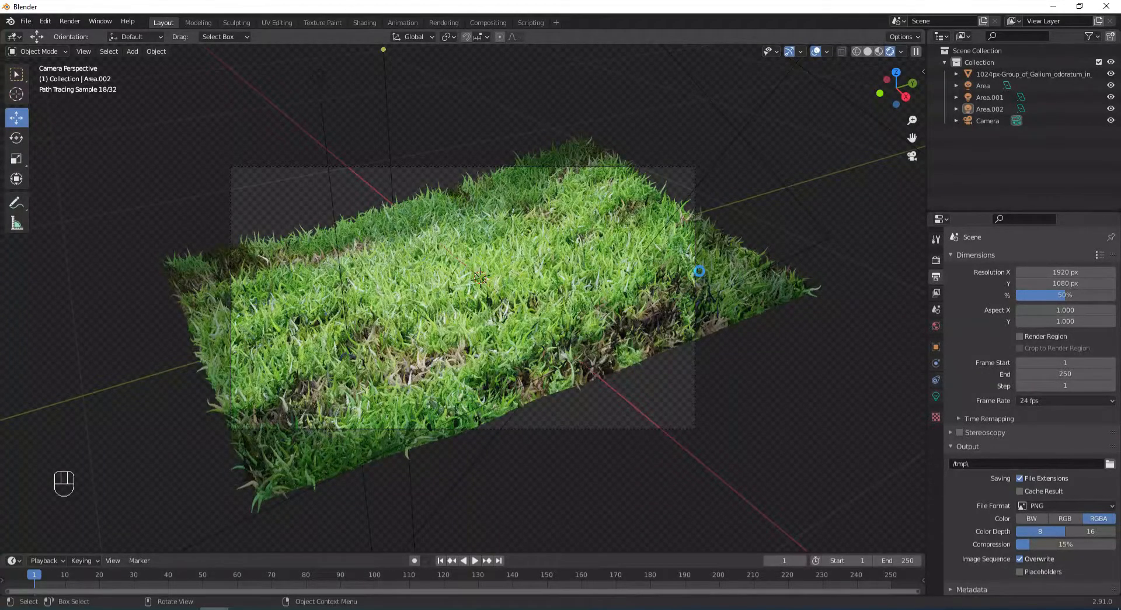
key(F12)
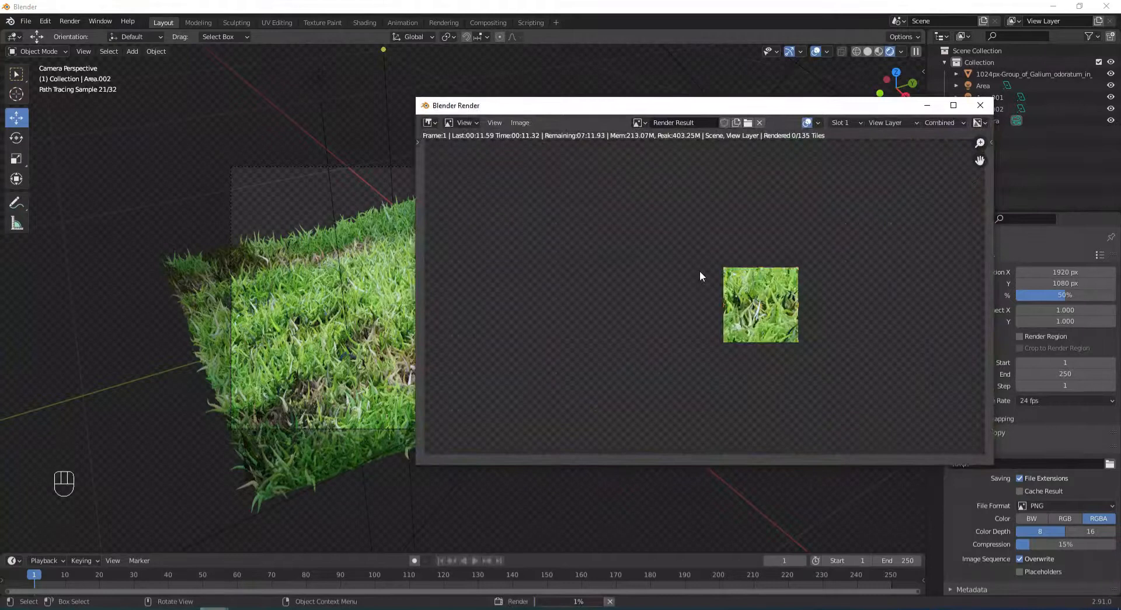